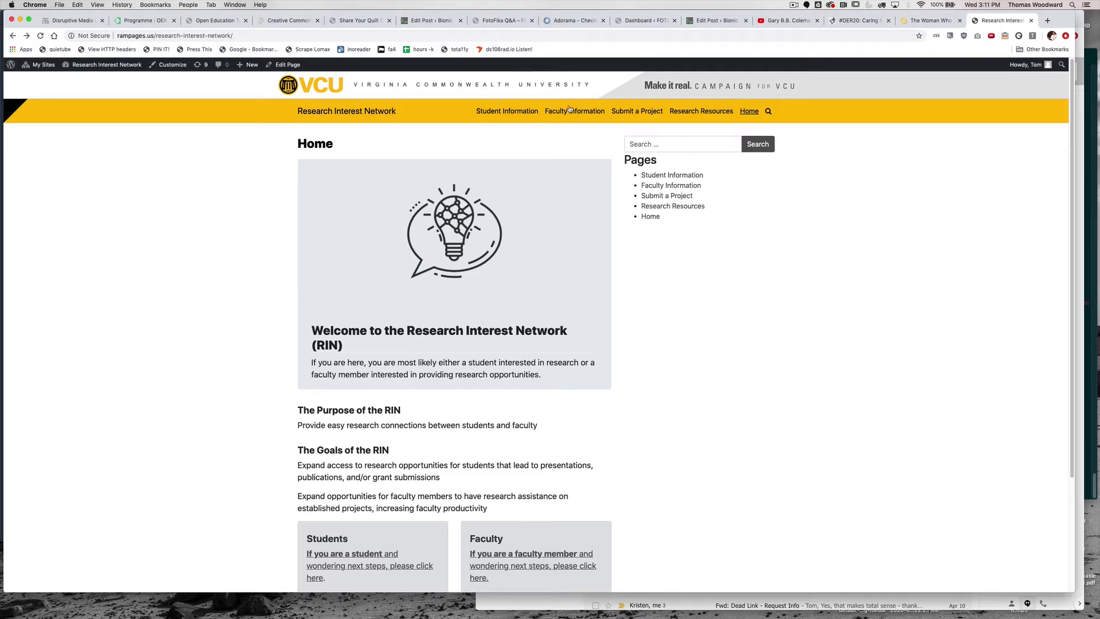
- Open the Submit a Project form, answer YES to being a faculty member, and title the project "New Project Right Here"
{"action": "left_click", "coordinate": [637, 112]}
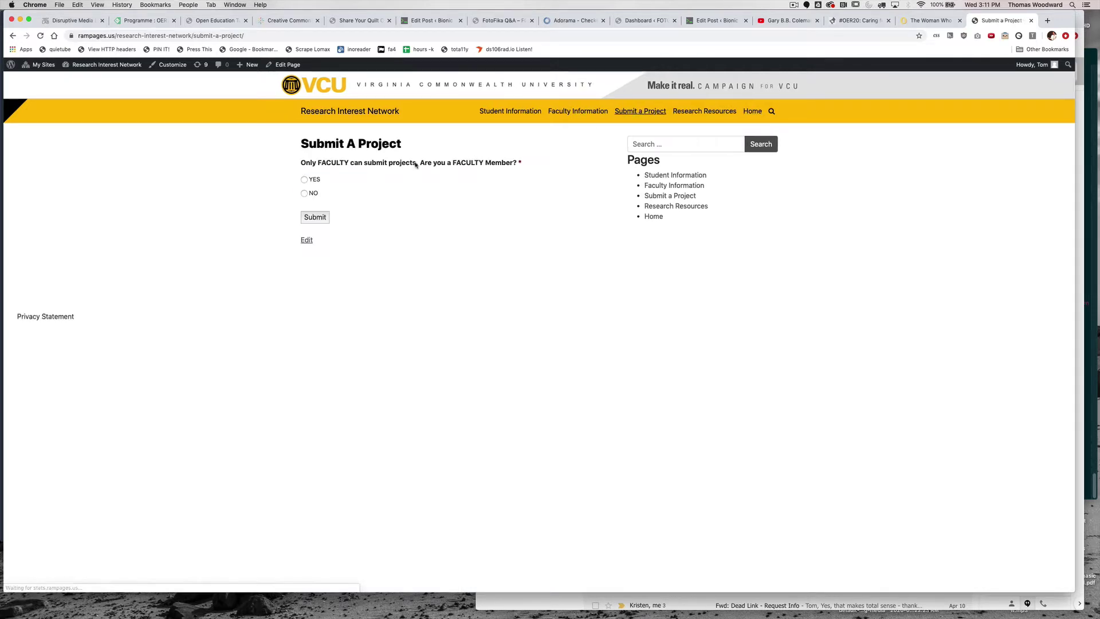
{"action": "left_click", "coordinate": [304, 180]}
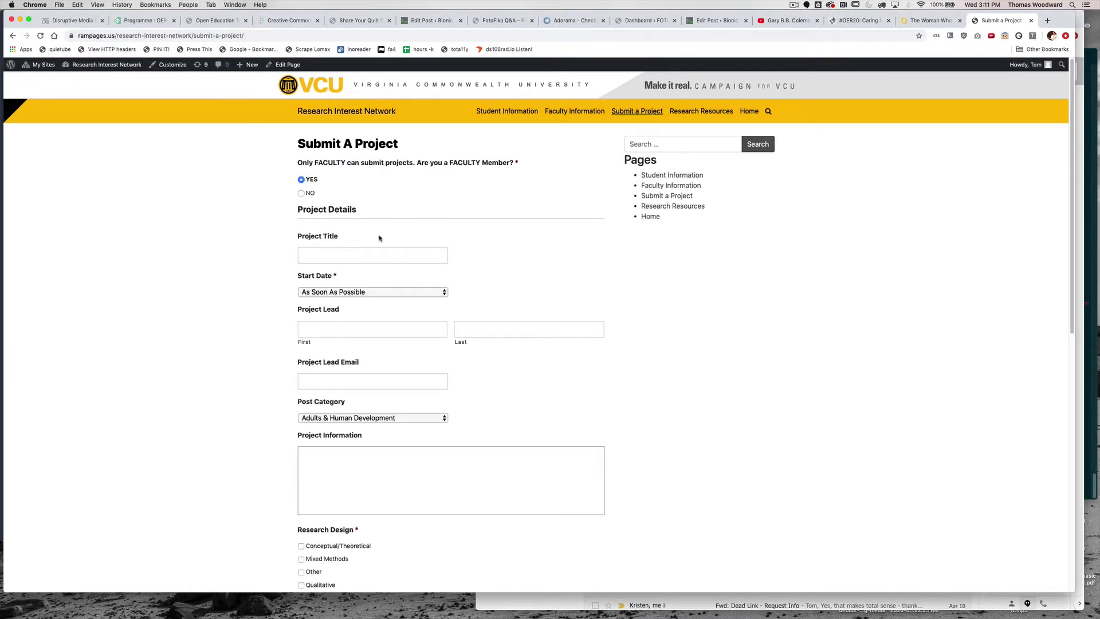
{"action": "left_click", "coordinate": [360, 256]}
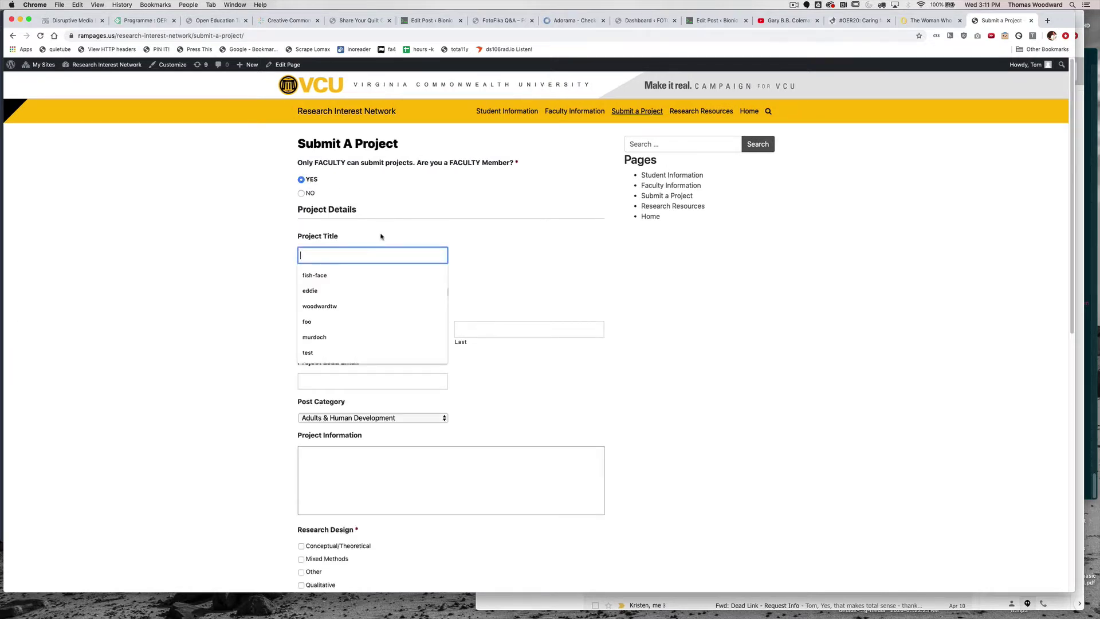
{"action": "type", "text": "N"}
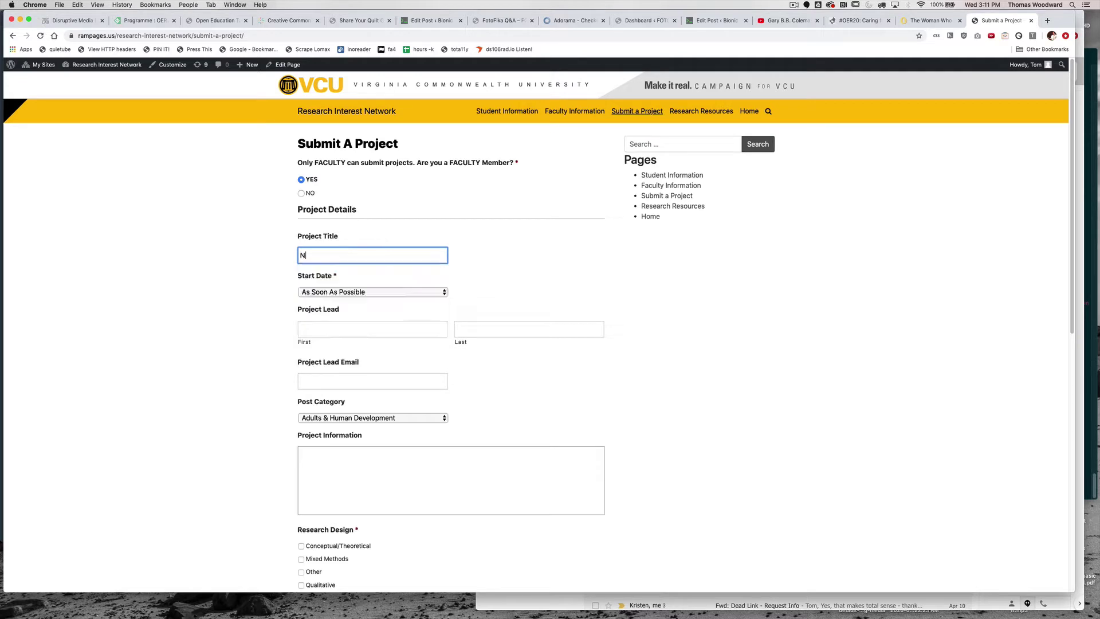
{"action": "type", "text": "ew Project Right Here"}
- Set the start date to Fall Semester and fill in the project lead's name and email from the saved autofill entry
{"action": "left_click", "coordinate": [412, 292]}
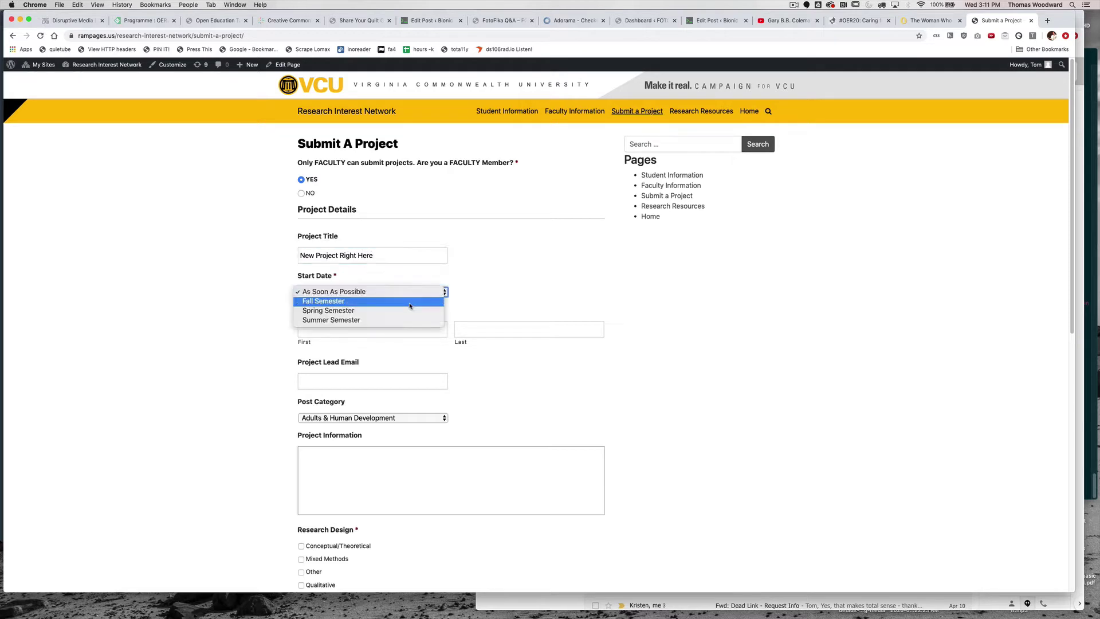
{"action": "left_click", "coordinate": [411, 301]}
{"action": "left_click", "coordinate": [395, 331]}
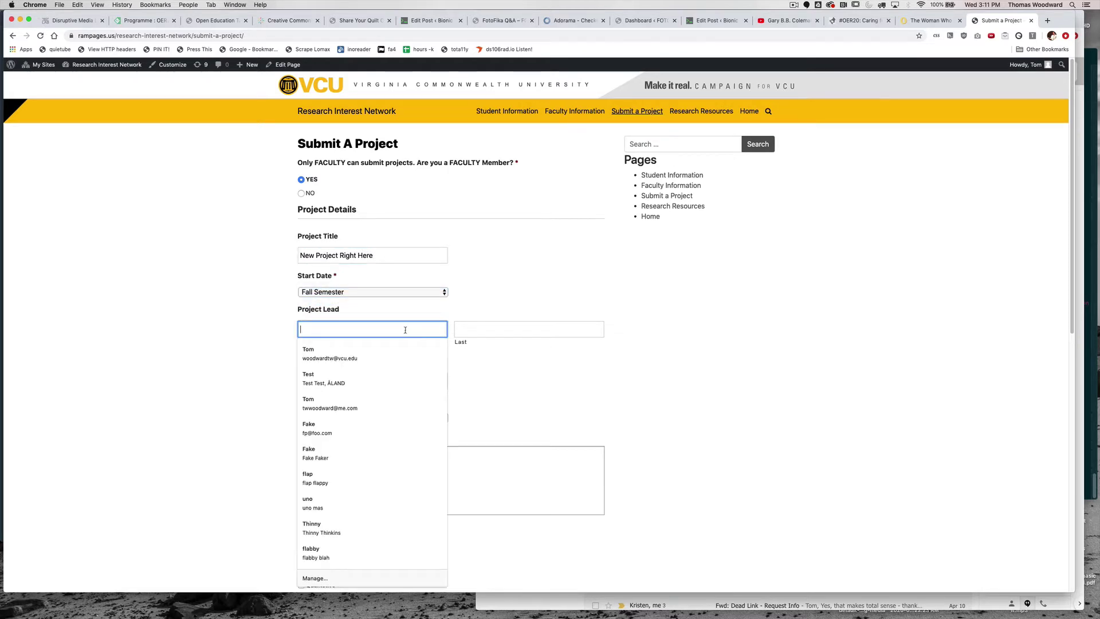
{"action": "left_click", "coordinate": [408, 349]}
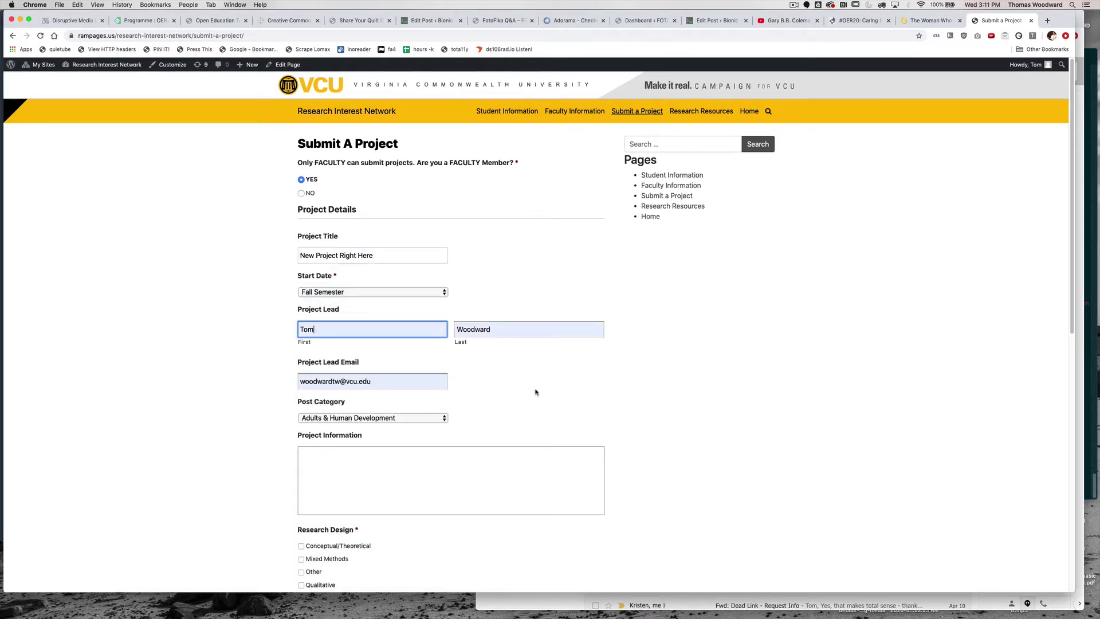
- Set the post category to Healthcare and enter "Some information goes here." as the project information
{"action": "scroll", "coordinate": [535, 393], "scroll_direction": "down", "scroll_amount": 2}
{"action": "left_click", "coordinate": [428, 375]}
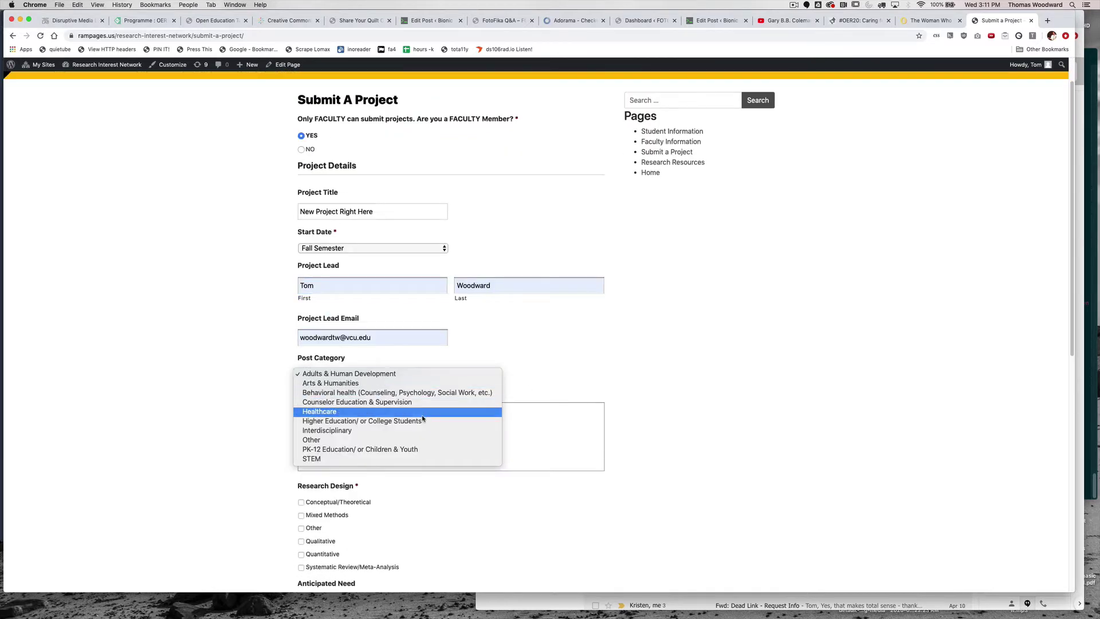
{"action": "left_click", "coordinate": [422, 418]}
{"action": "scroll", "coordinate": [449, 445], "scroll_direction": "down", "scroll_amount": 5}
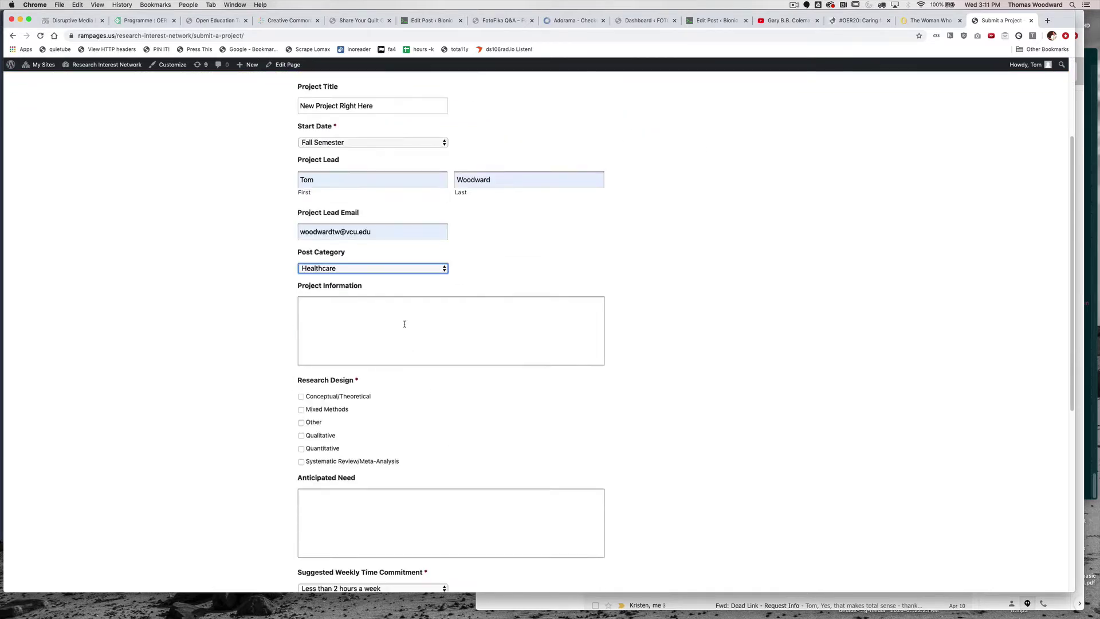
{"action": "left_click", "coordinate": [404, 323]}
{"action": "type", "text": "SOm"}
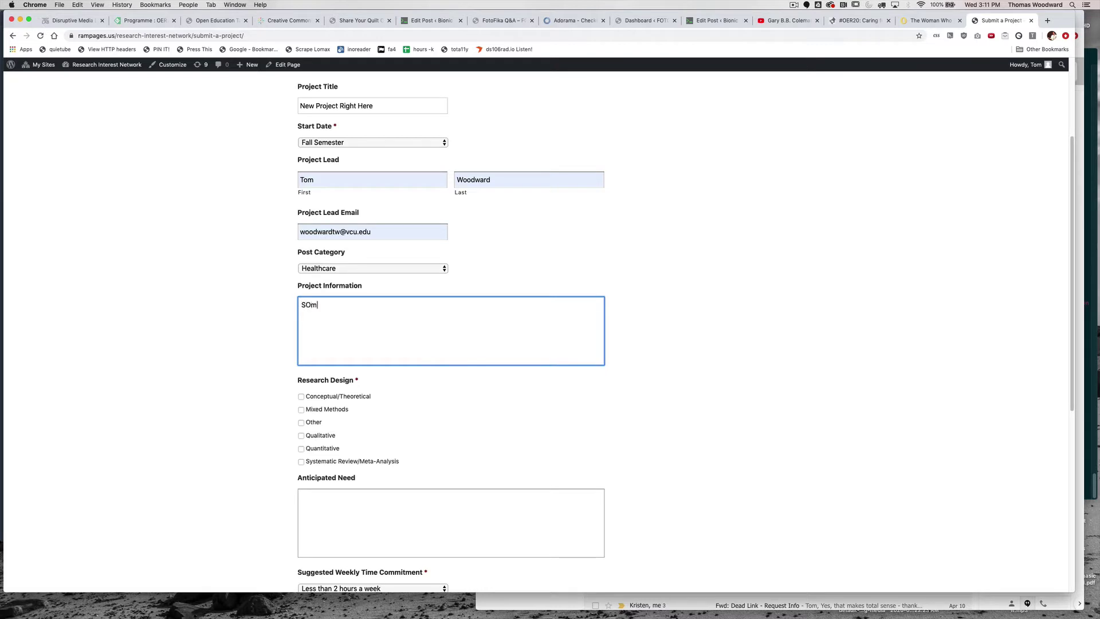
{"action": "type", "text": "ome information goes here."}
- Choose Mixed Methods as the research design and enter "I need a person to do . . . ." as the anticipated need
{"action": "left_click", "coordinate": [301, 409]}
{"action": "scroll", "coordinate": [437, 430], "scroll_direction": "down", "scroll_amount": 4}
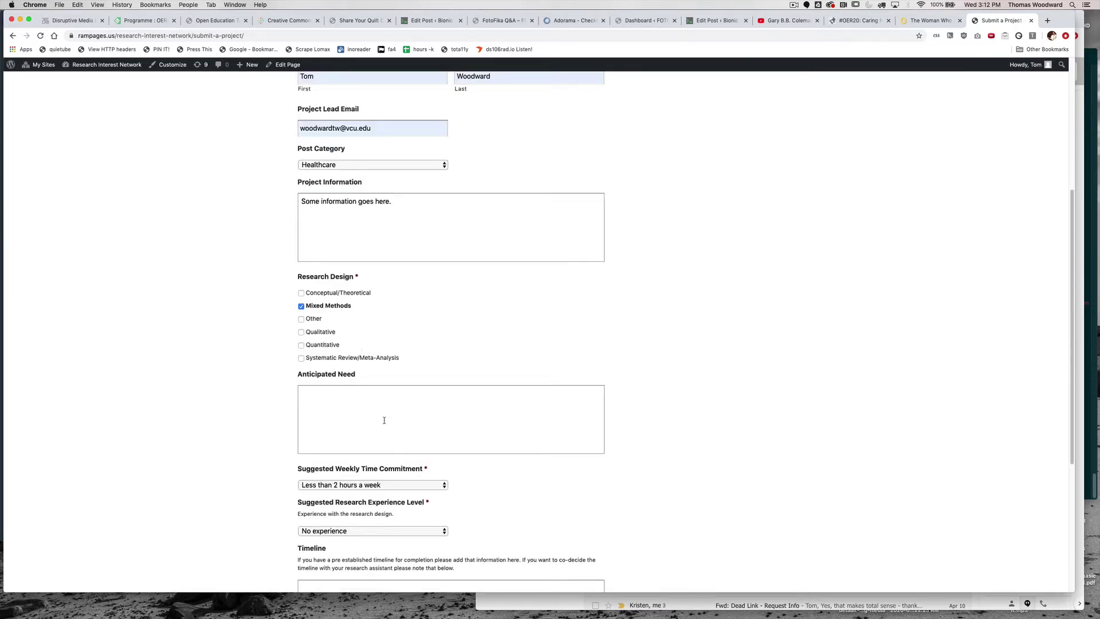
{"action": "left_click", "coordinate": [424, 416]}
{"action": "type", "text": "I nee"}
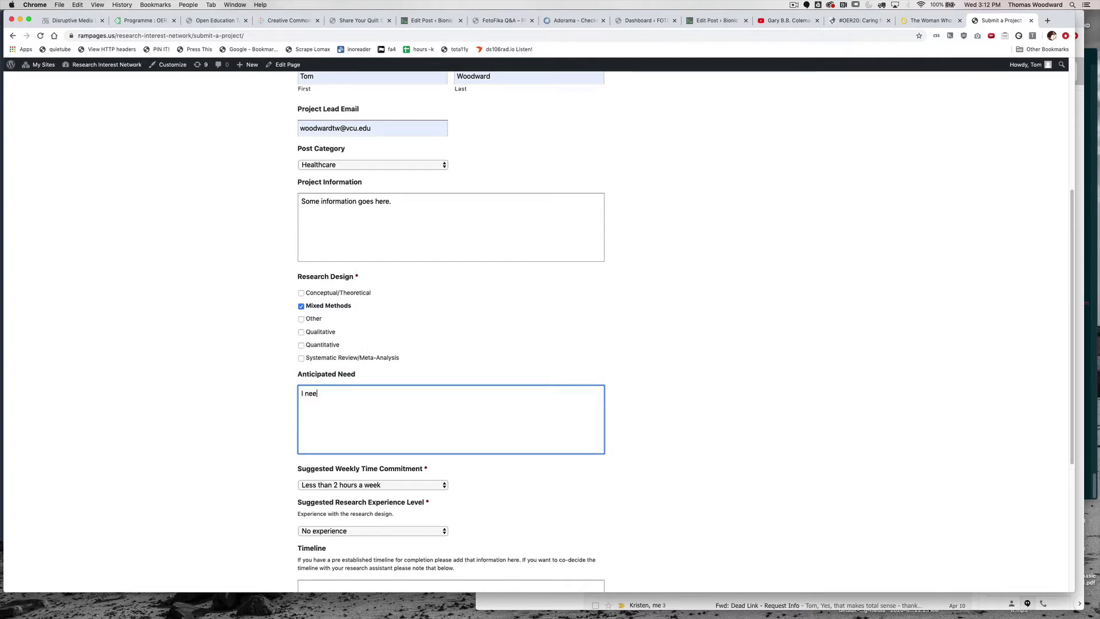
{"action": "type", "text": "d a person to do . . . ."}
- Set the weekly time commitment to 5 to 8 hours a week and the research experience level to Basic experience
{"action": "scroll", "coordinate": [461, 429], "scroll_direction": "down", "scroll_amount": 3}
{"action": "left_click", "coordinate": [413, 407]}
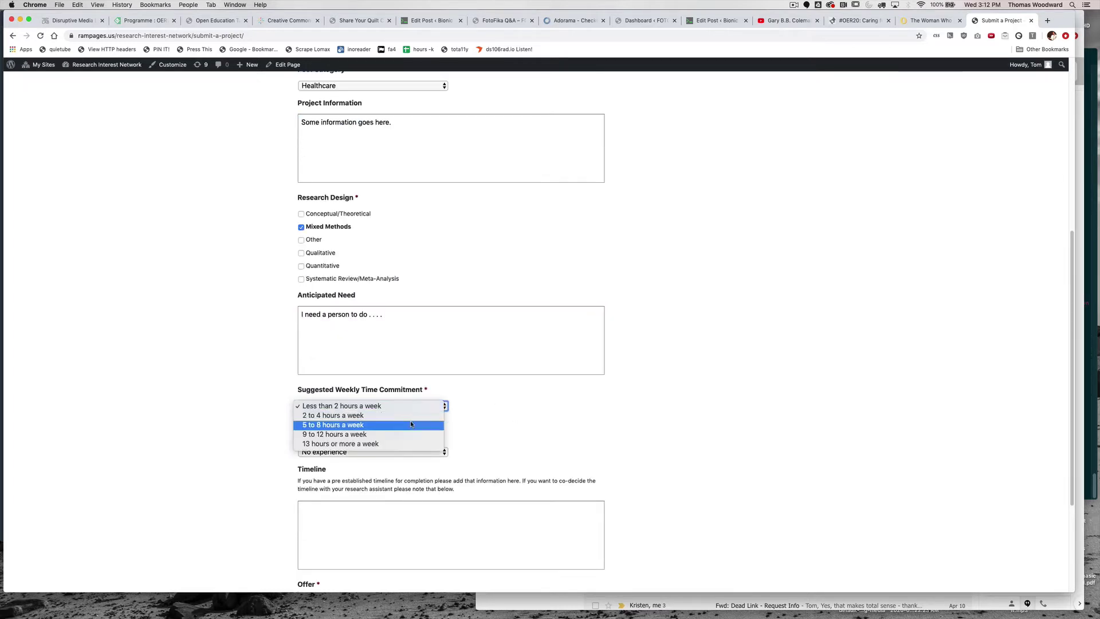
{"action": "left_click", "coordinate": [410, 424]}
{"action": "scroll", "coordinate": [506, 418], "scroll_direction": "down", "scroll_amount": 4}
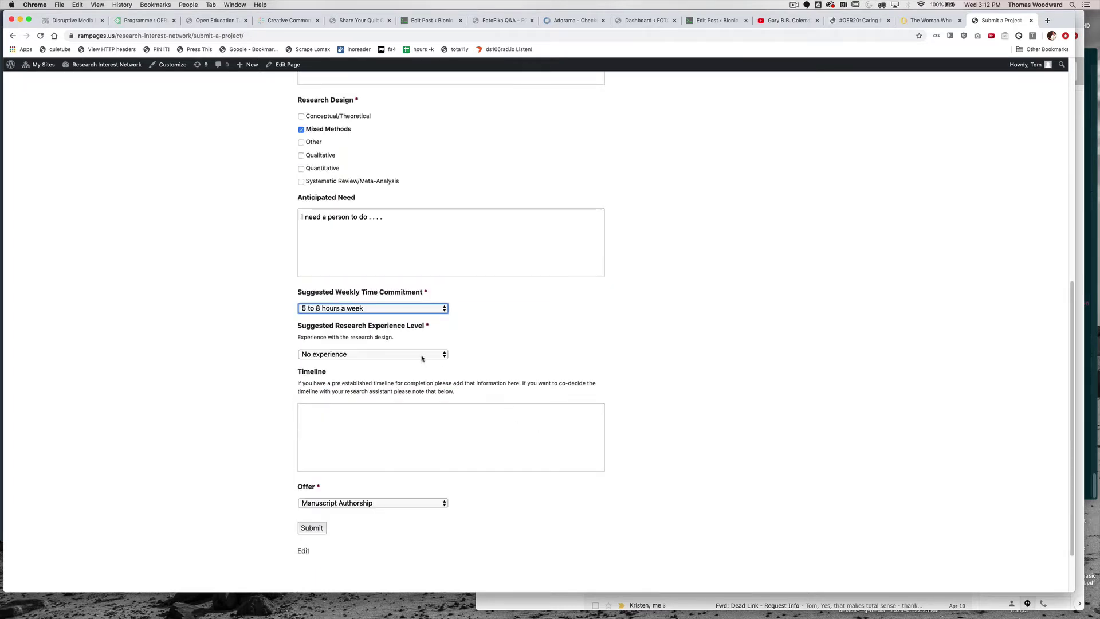
{"action": "left_click", "coordinate": [421, 355]}
{"action": "left_click", "coordinate": [424, 364]}
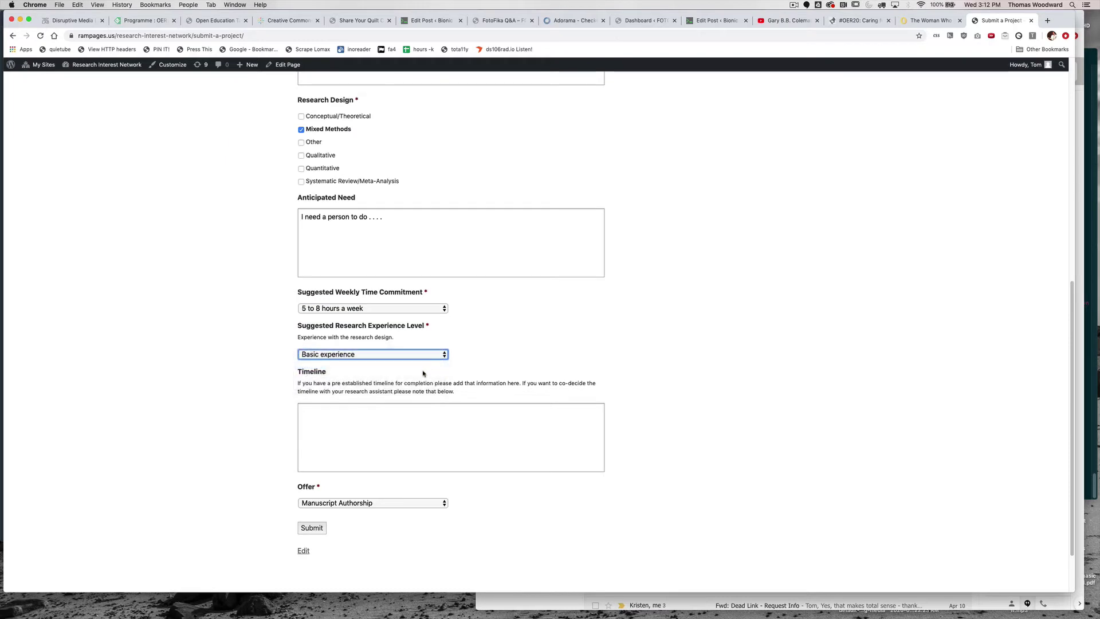
- Enter "Some stuff with dates and what not." as the project timeline
{"action": "left_click", "coordinate": [402, 428]}
{"action": "scroll", "coordinate": [404, 427], "scroll_direction": "down", "scroll_amount": 1}
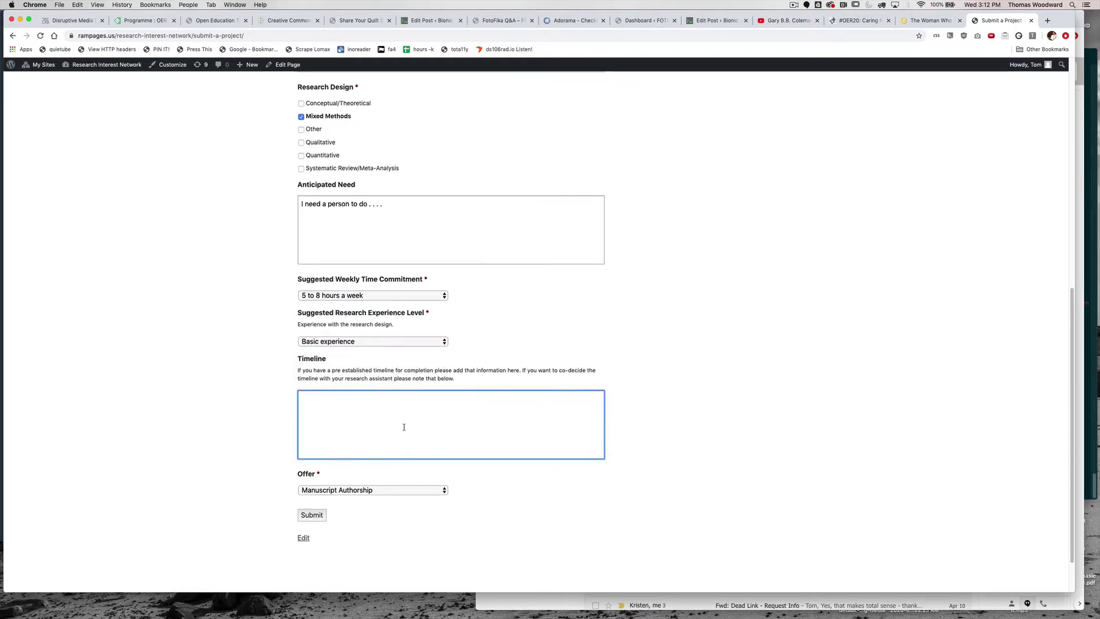
{"action": "type", "text": "Some "}
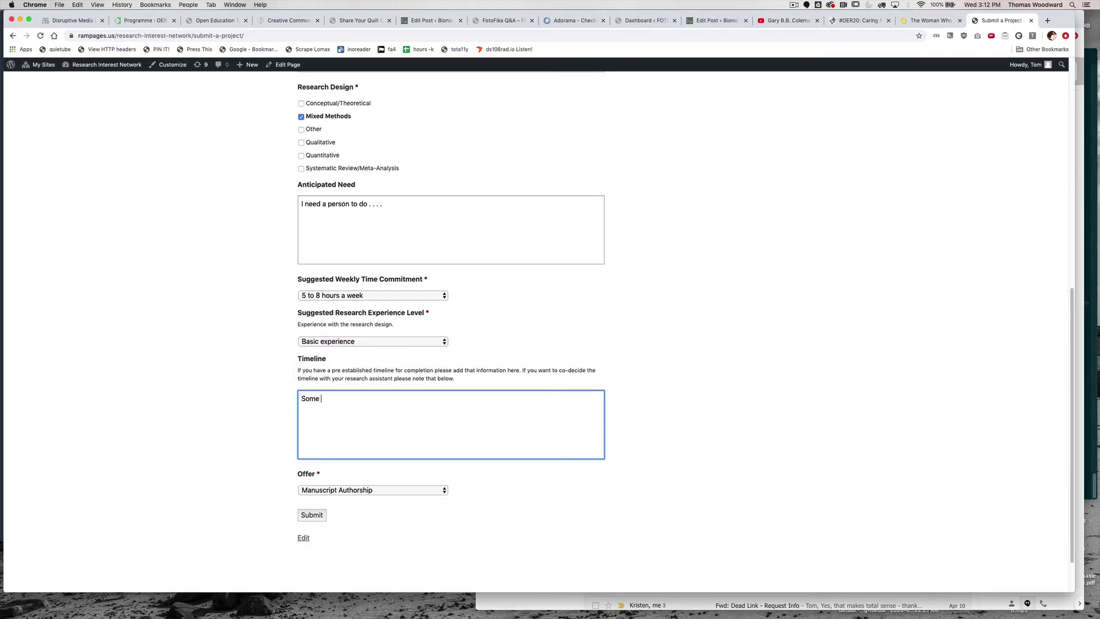
{"action": "type", "text": "stuff with dates and what not."}
- Set the offer to Research Internship hours and submit the project form
{"action": "left_click", "coordinate": [408, 490]}
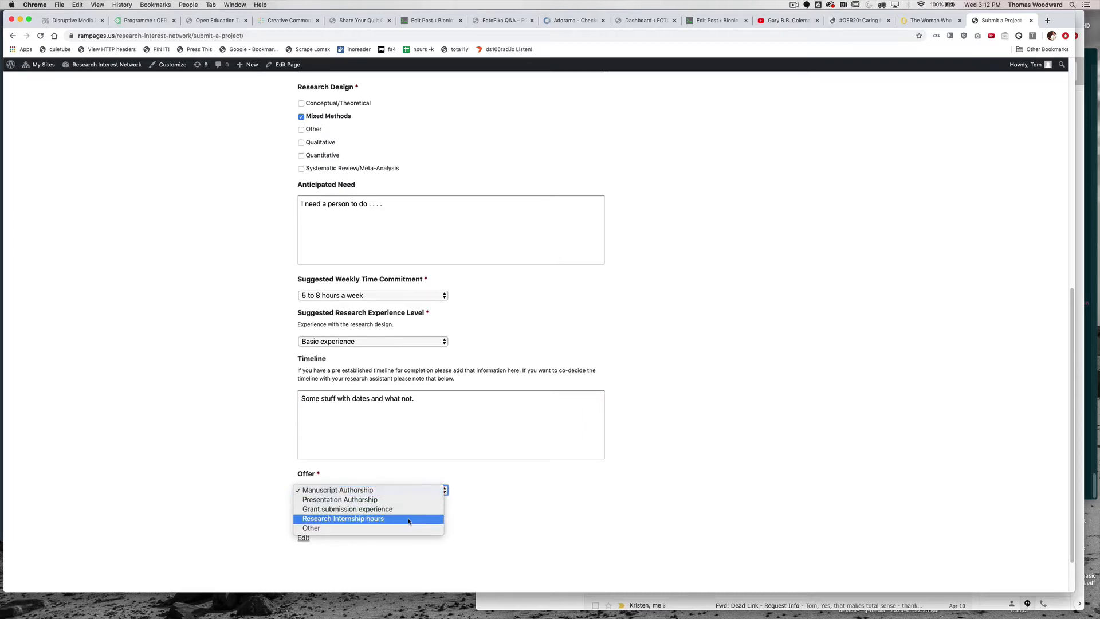
{"action": "left_click", "coordinate": [408, 519]}
{"action": "scroll", "coordinate": [457, 520], "scroll_direction": "down", "scroll_amount": 2}
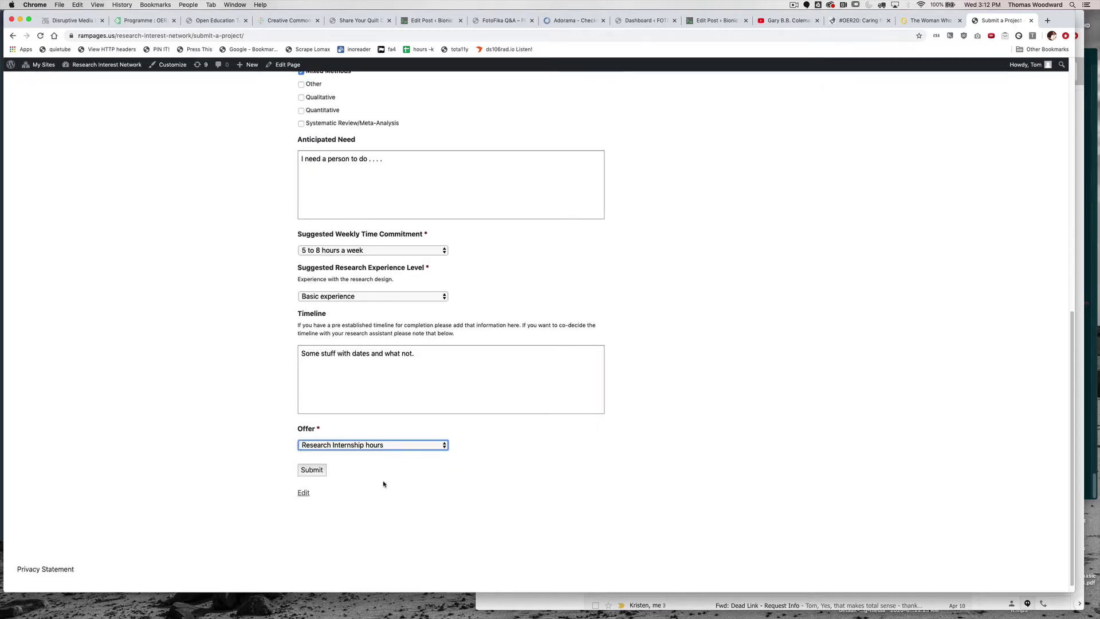
{"action": "left_click", "coordinate": [312, 468]}
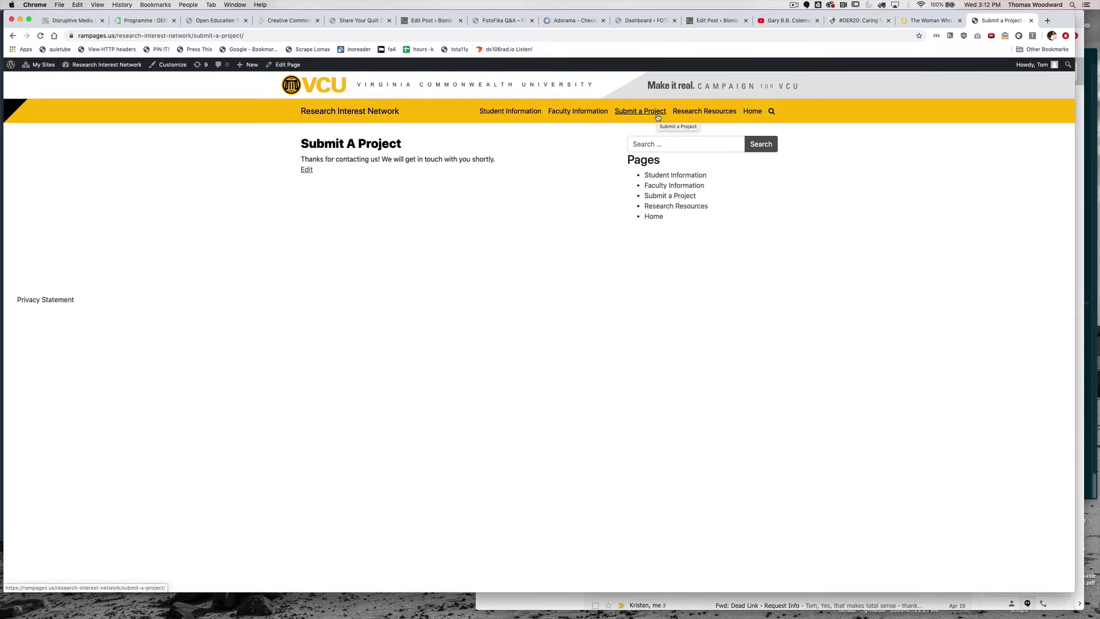
- Open the Student Information page and look through the project listings and their filter categories
{"action": "left_click", "coordinate": [519, 112]}
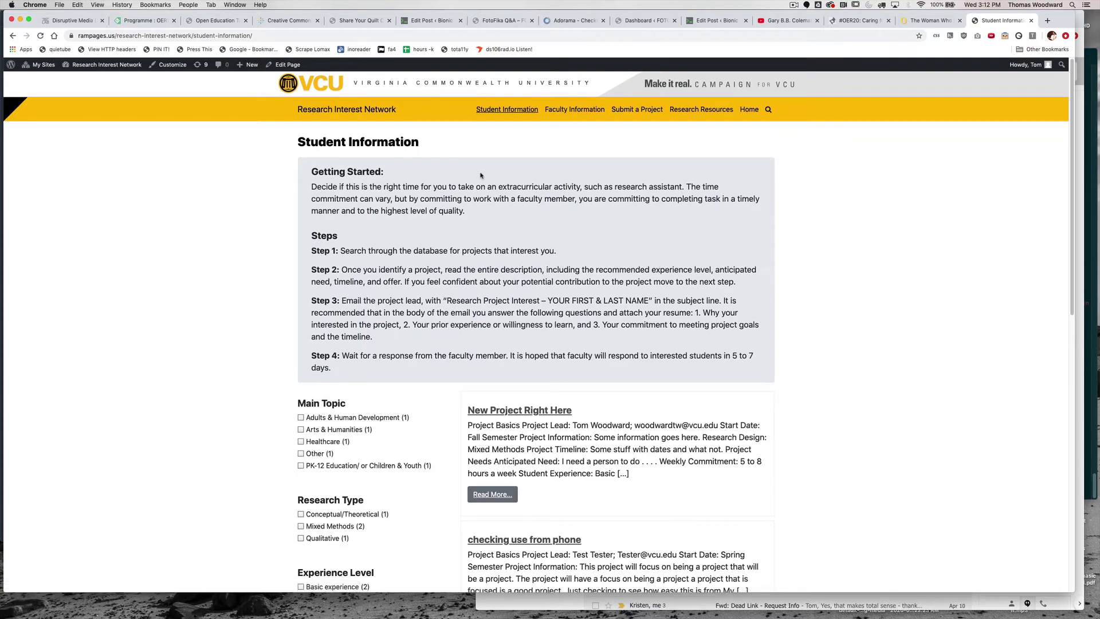
{"action": "scroll", "coordinate": [638, 233], "scroll_direction": "down", "scroll_amount": 5}
{"action": "scroll", "coordinate": [638, 233], "scroll_direction": "down", "scroll_amount": 5}
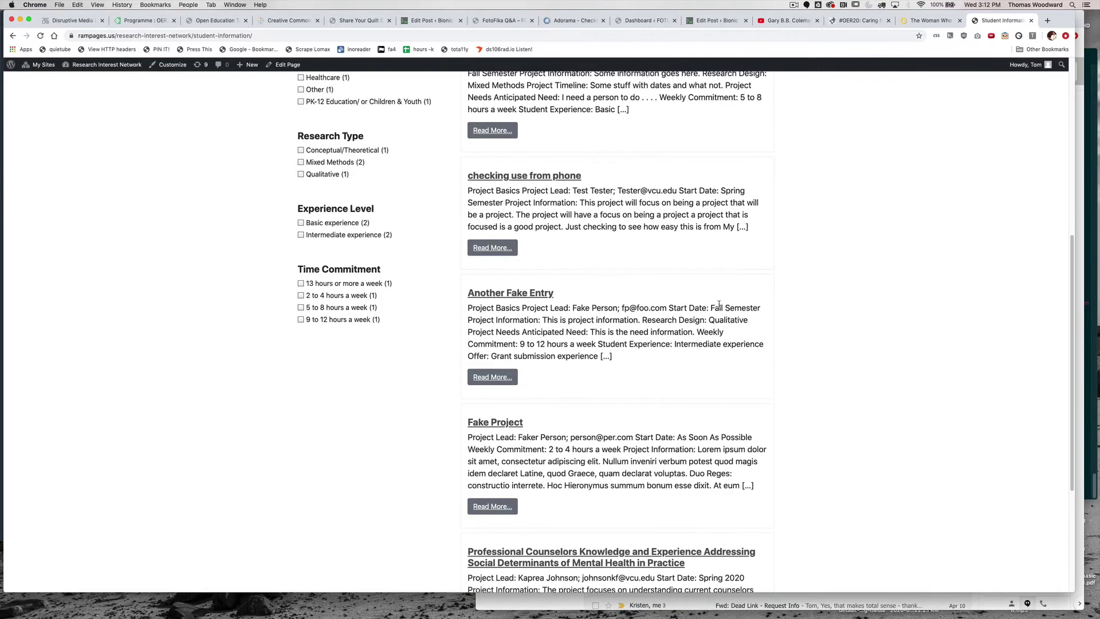
{"action": "scroll", "coordinate": [719, 305], "scroll_direction": "up", "scroll_amount": 4}
{"action": "scroll", "coordinate": [719, 305], "scroll_direction": "up", "scroll_amount": 5}
{"action": "scroll", "coordinate": [513, 210], "scroll_direction": "down", "scroll_amount": 5}
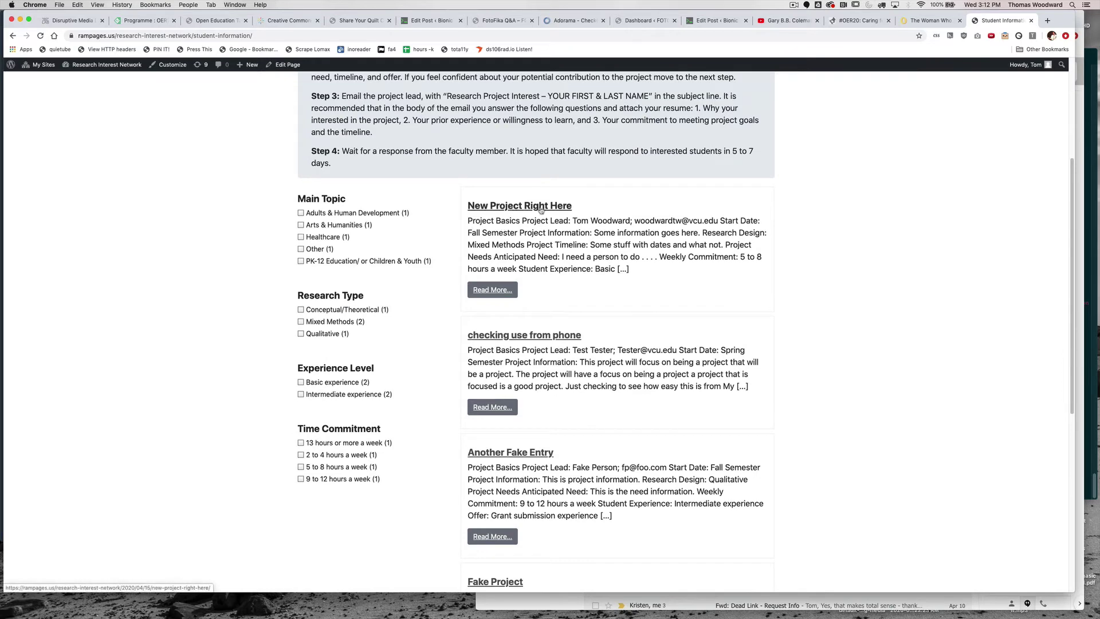
- Open the "New Project Right Here" listing in a new tab and review its project basics and project needs
{"action": "left_click", "coordinate": [541, 210], "text": "super"}
{"action": "left_click", "coordinate": [992, 23]}
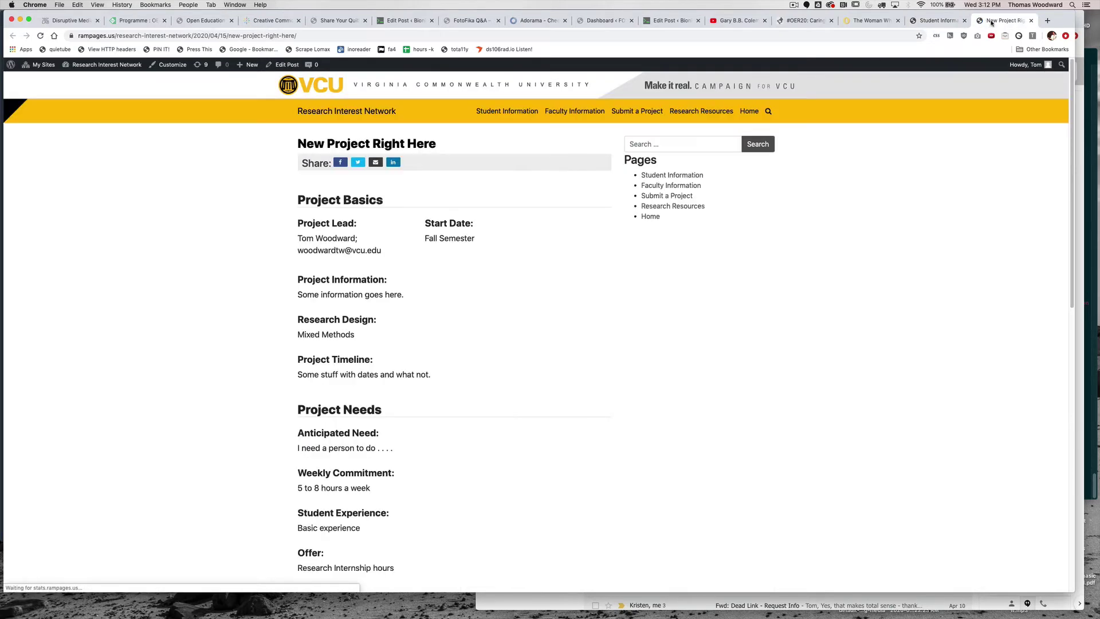
{"action": "left_click_drag", "start_coordinate": [299, 238], "coordinate": [432, 249]}
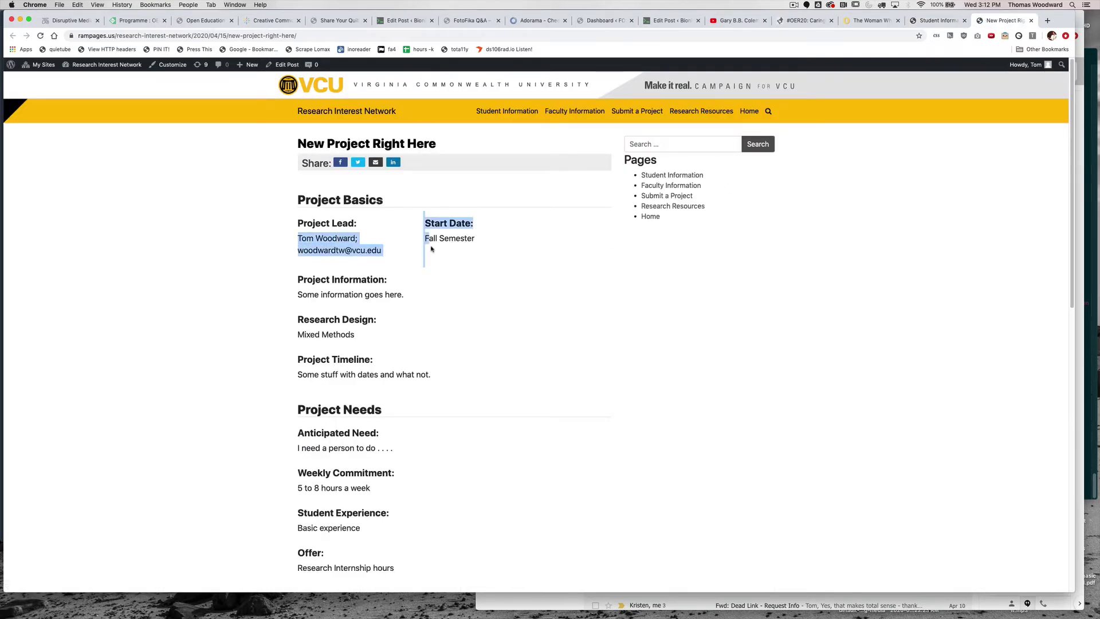
{"action": "left_click_drag", "start_coordinate": [295, 294], "coordinate": [332, 304]}
{"action": "scroll", "coordinate": [340, 330], "scroll_direction": "down", "scroll_amount": 5}
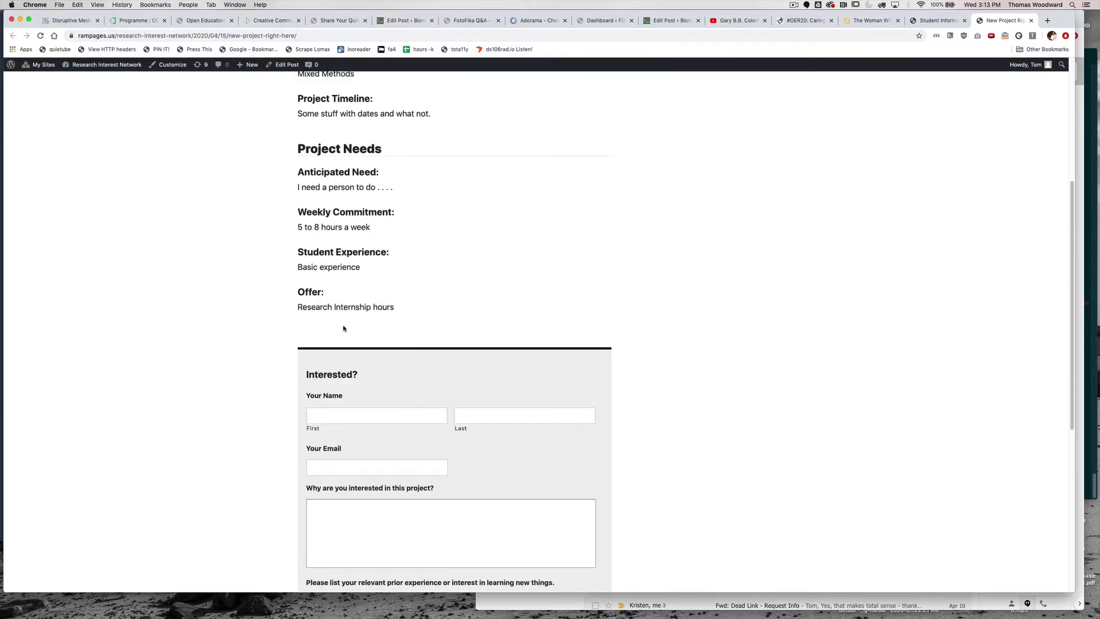
{"action": "scroll", "coordinate": [343, 328], "scroll_direction": "down", "scroll_amount": 1}
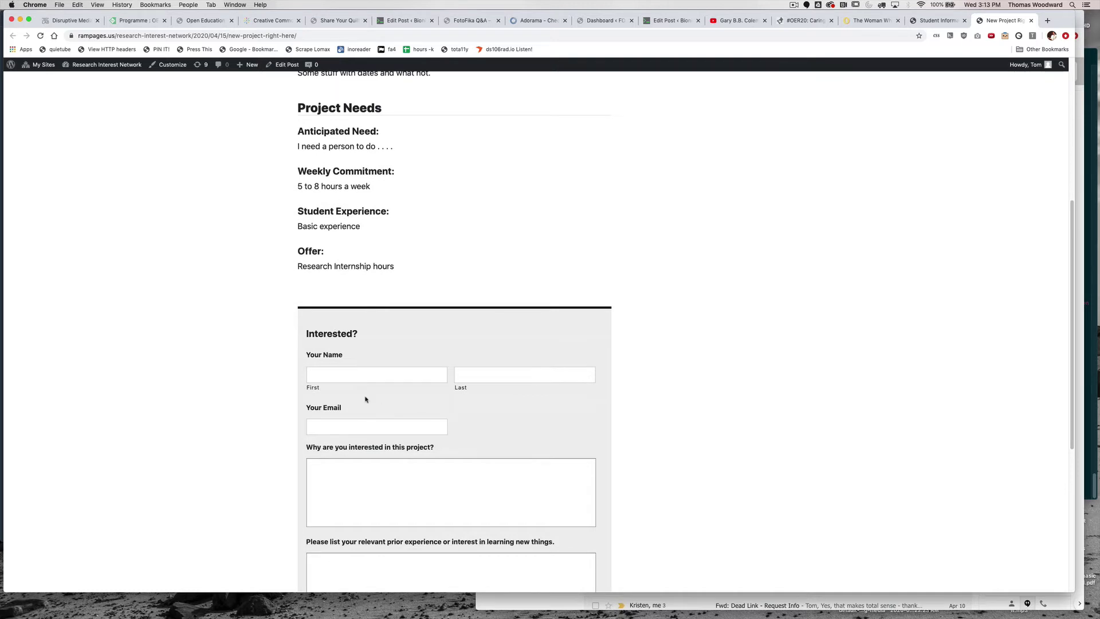
- Examine the fields of the Interested? contact form below the project details
{"action": "left_click", "coordinate": [361, 374]}
{"action": "left_click", "coordinate": [618, 376]}
{"action": "scroll", "coordinate": [627, 377], "scroll_direction": "down", "scroll_amount": 5}
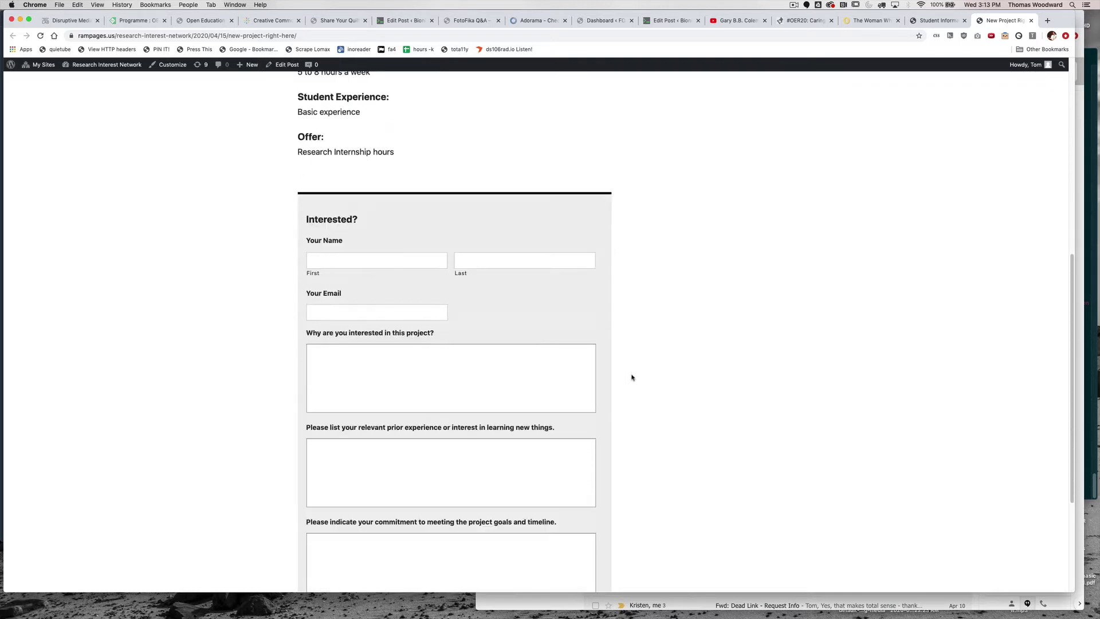
{"action": "scroll", "coordinate": [632, 377], "scroll_direction": "up", "scroll_amount": 1}
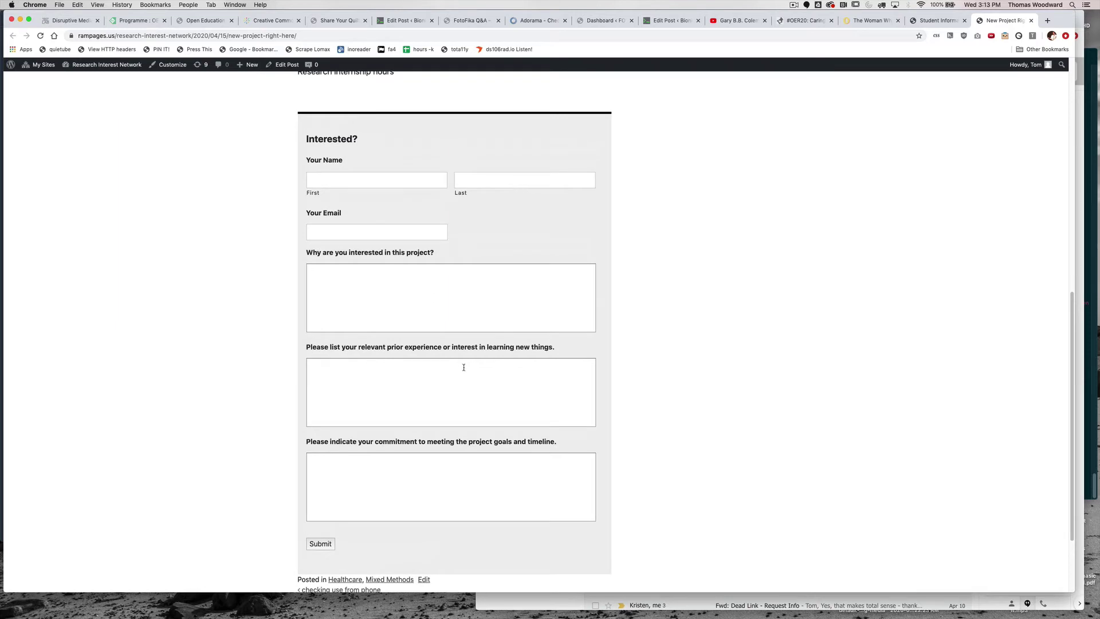
{"action": "scroll", "coordinate": [461, 406], "scroll_direction": "down", "scroll_amount": 1}
{"action": "scroll", "coordinate": [461, 406], "scroll_direction": "up", "scroll_amount": 3}
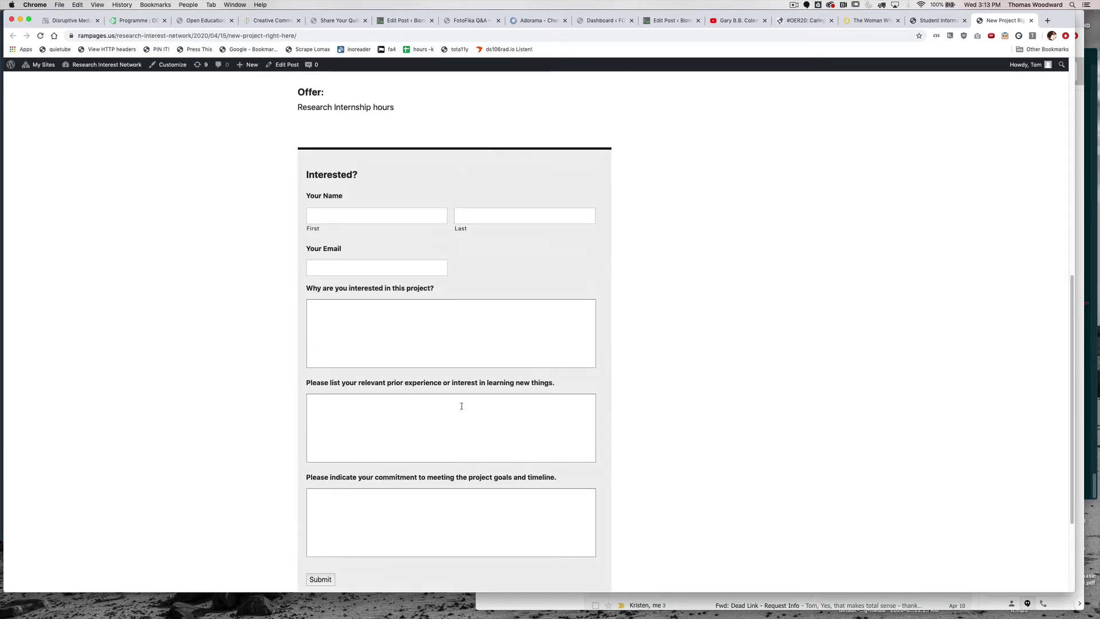
- Highlight the project lead's email in the project basics and return to the Interested? form
{"action": "scroll", "coordinate": [462, 406], "scroll_direction": "up", "scroll_amount": 10}
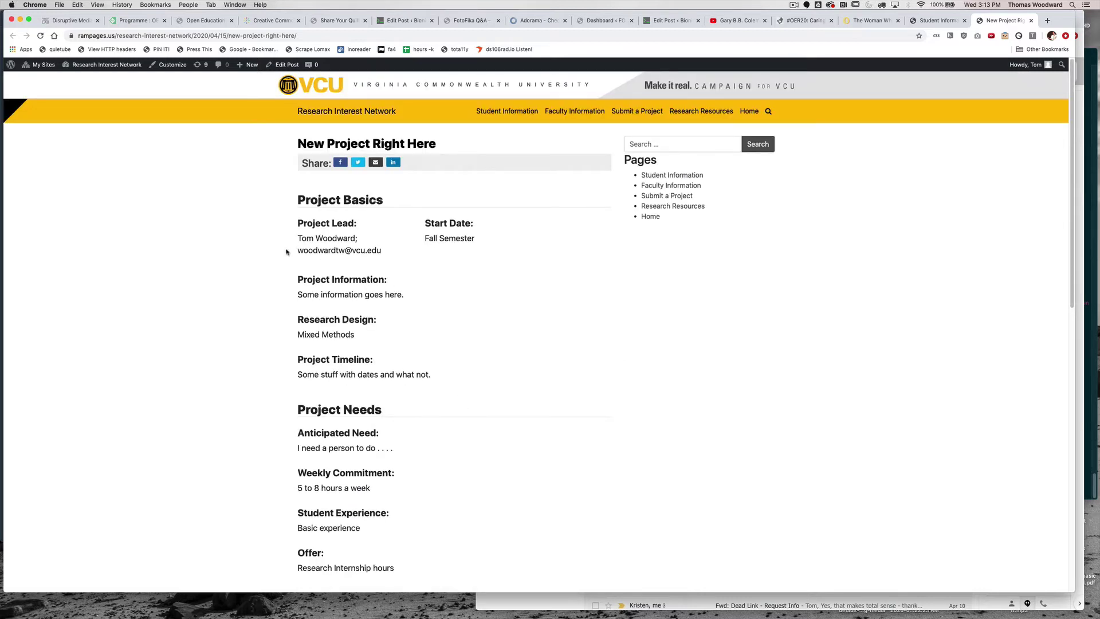
{"action": "left_click_drag", "start_coordinate": [297, 250], "coordinate": [381, 252]}
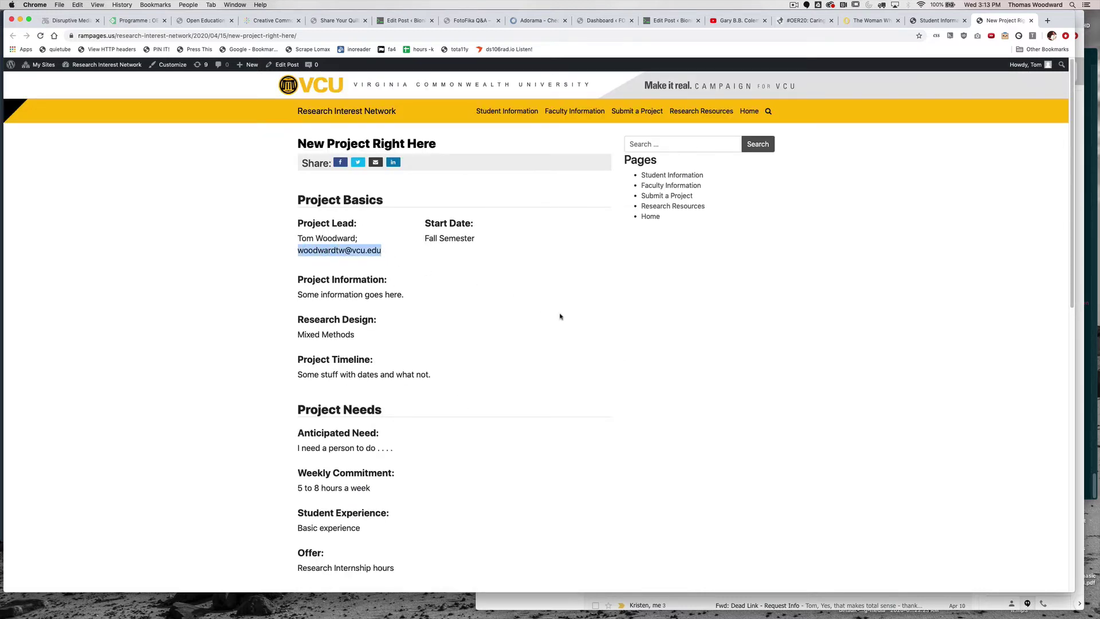
{"action": "scroll", "coordinate": [560, 316], "scroll_direction": "down", "scroll_amount": 10}
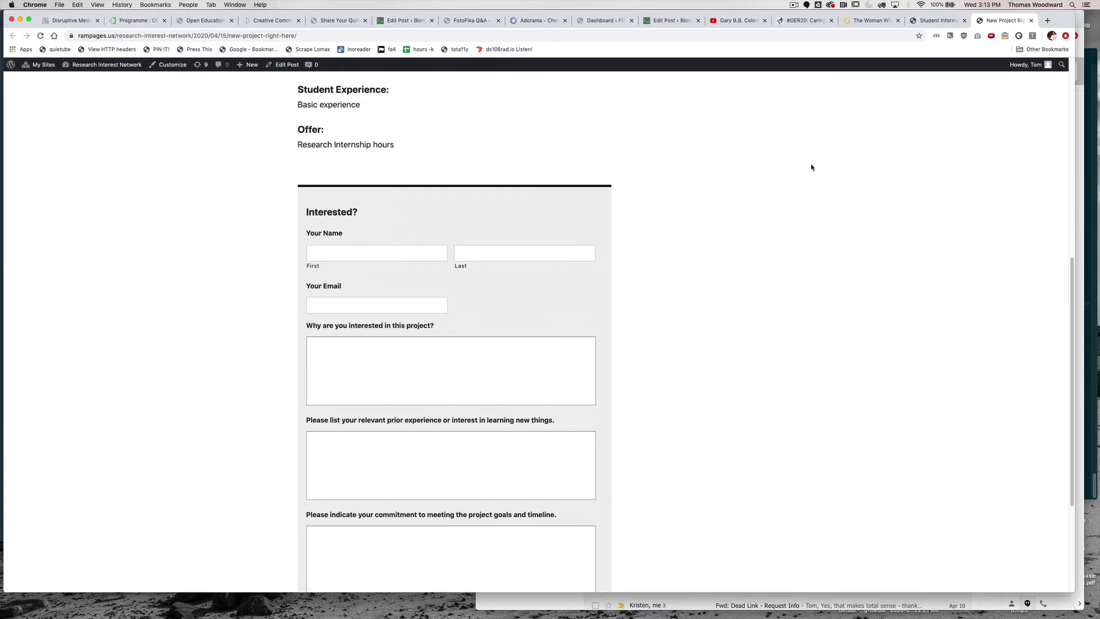
{"action": "left_click", "coordinate": [940, 24]}
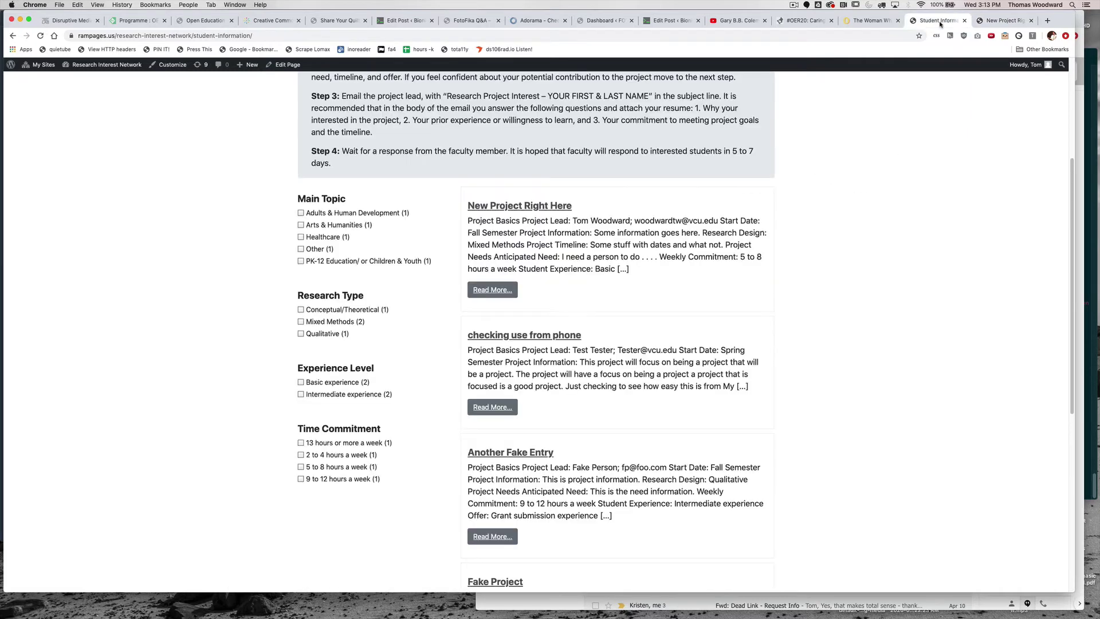
{"action": "left_click", "coordinate": [972, 22]}
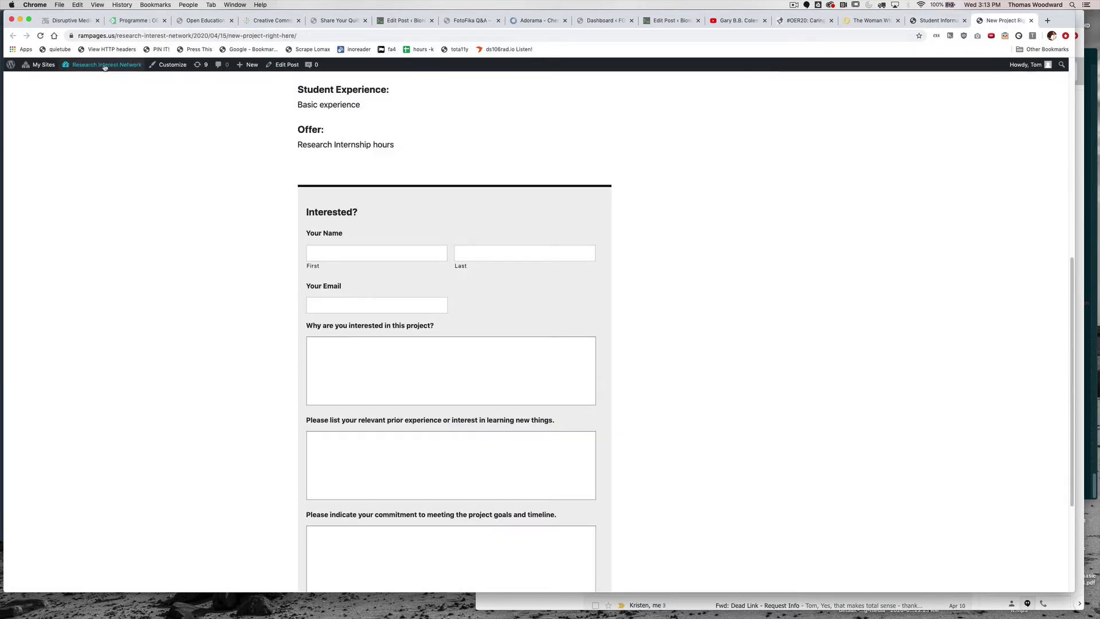
- Open the Research Interest Network dashboard in a new tab and open the Submit Project form for editing
{"action": "left_click", "coordinate": [92, 79], "text": "super"}
{"action": "left_click", "coordinate": [994, 25]}
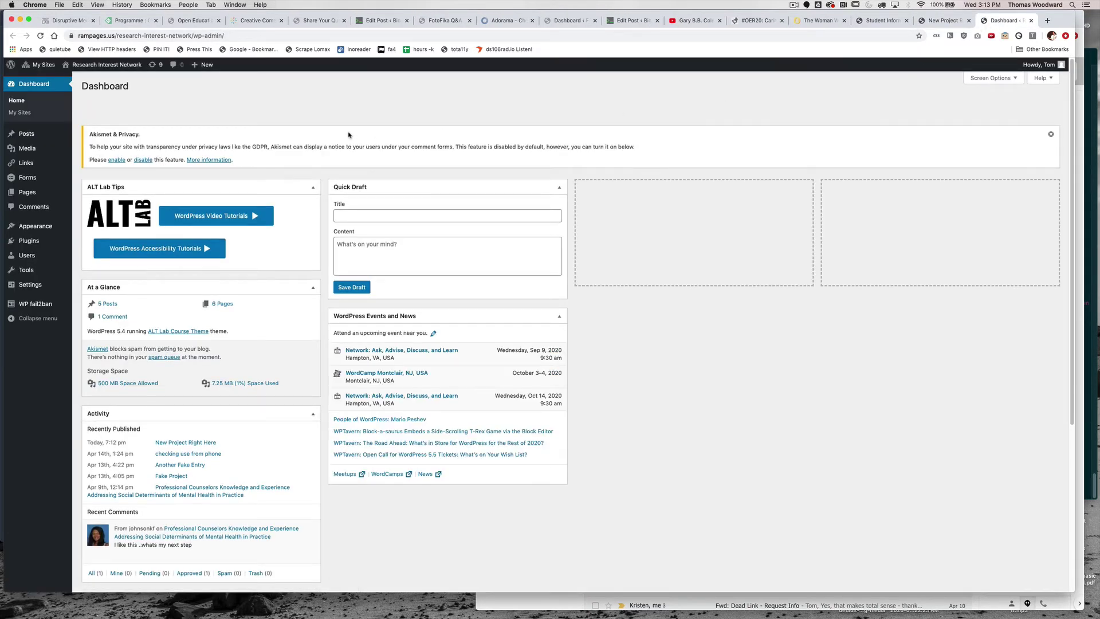
{"action": "left_click", "coordinate": [27, 178]}
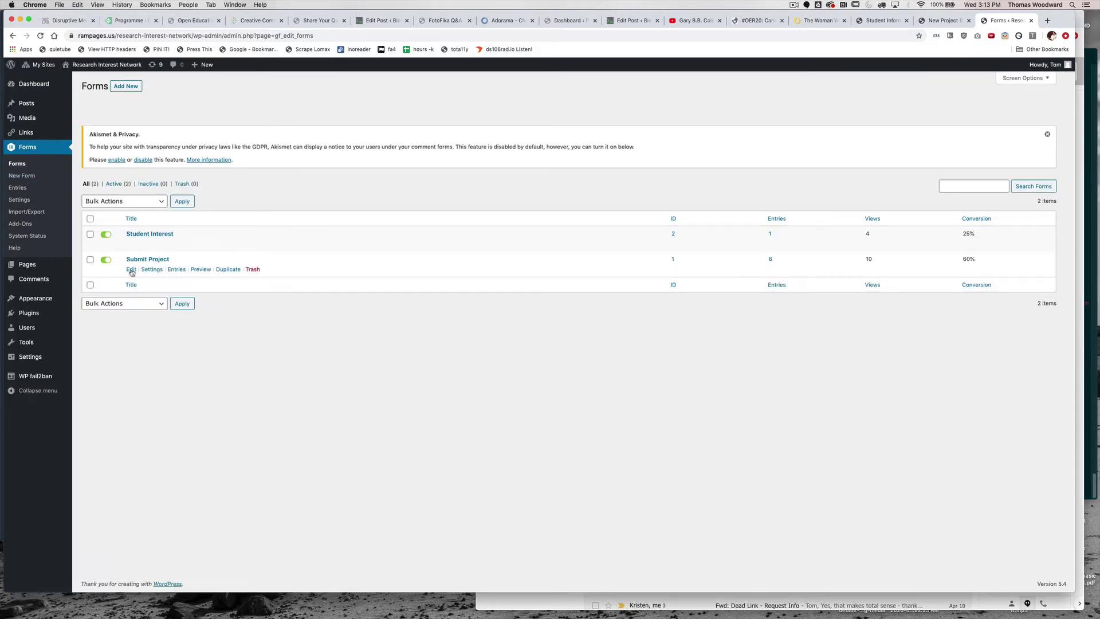
{"action": "left_click", "coordinate": [131, 270]}
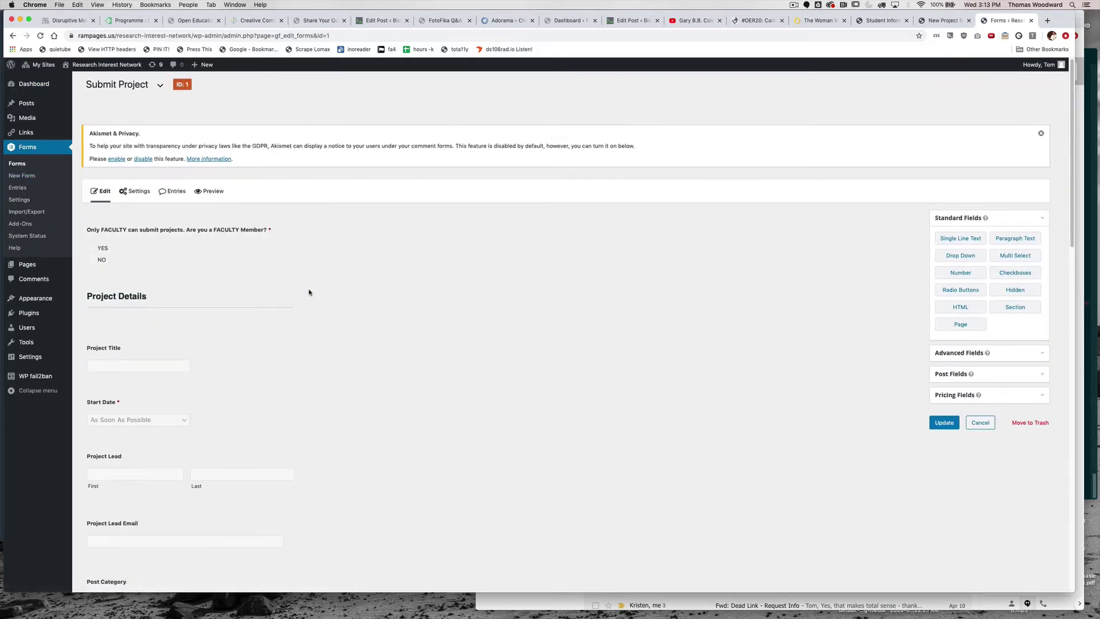
- Expand the faculty member question in the form and review its advanced and general settings
{"action": "scroll", "coordinate": [307, 291], "scroll_direction": "down", "scroll_amount": 2}
{"action": "left_click", "coordinate": [205, 205]}
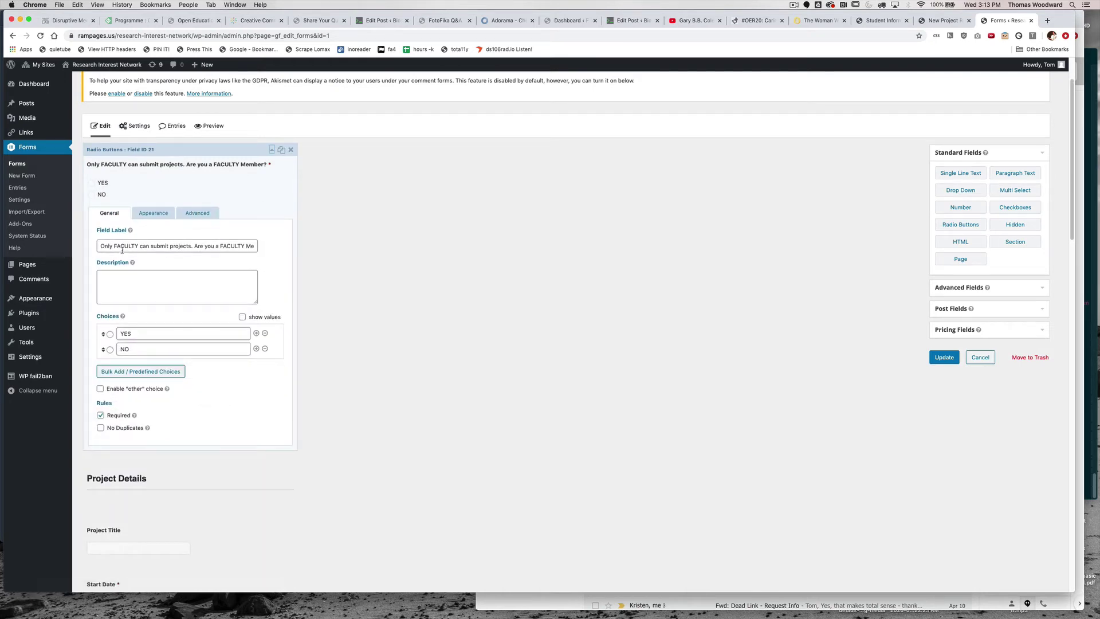
{"action": "left_click", "coordinate": [208, 215]}
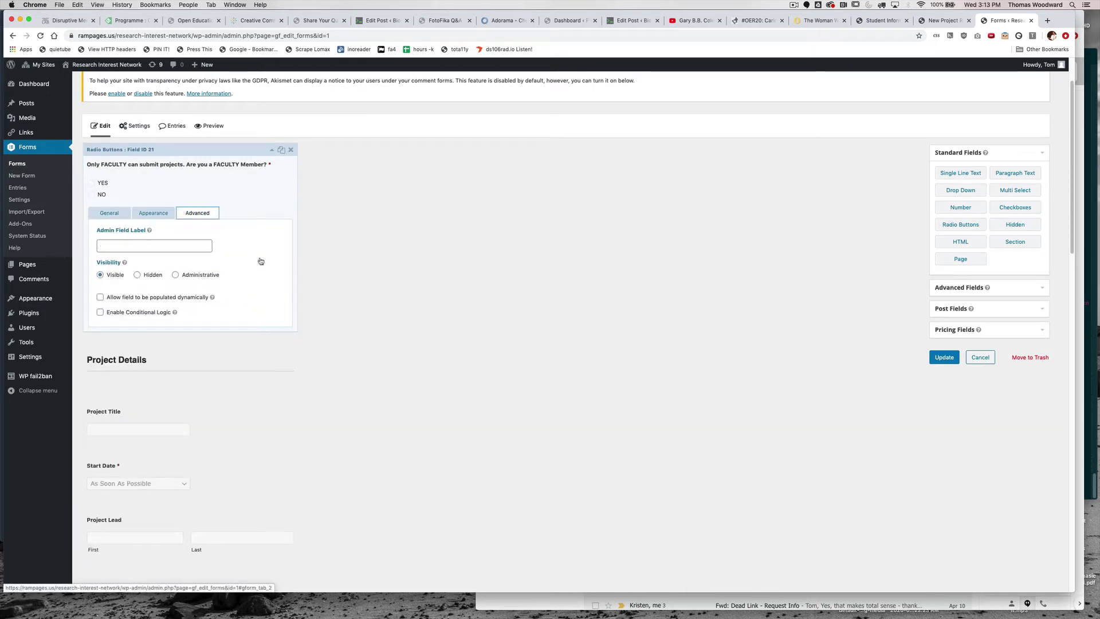
{"action": "left_click", "coordinate": [105, 216]}
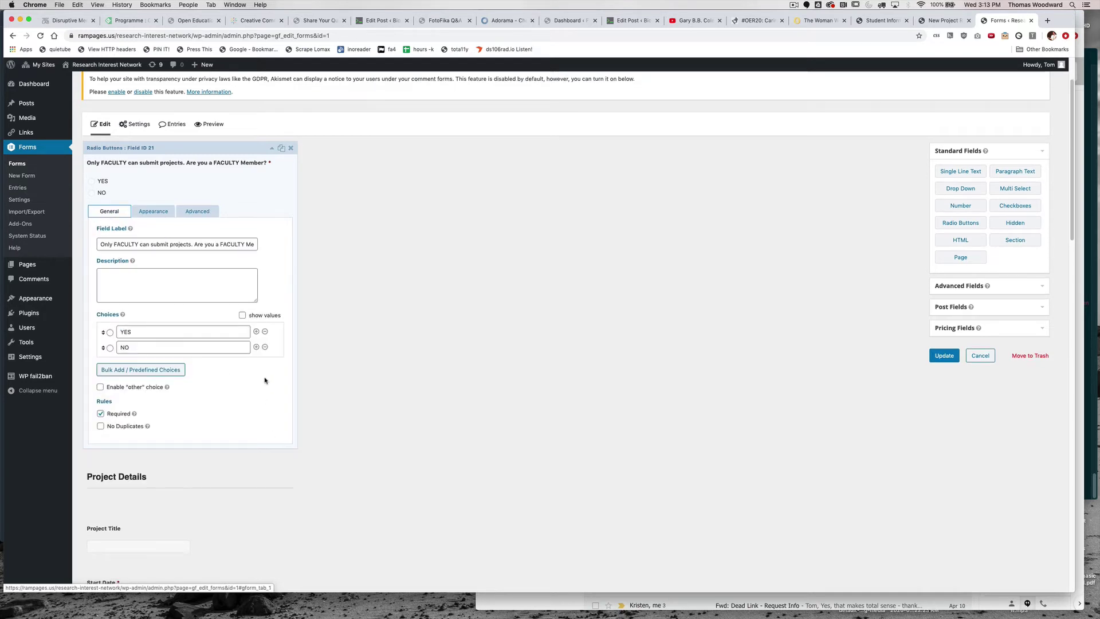
- Expand the Project Details section, review its conditional logic in the advanced settings, and collapse it
{"action": "scroll", "coordinate": [267, 378], "scroll_direction": "down", "scroll_amount": 3}
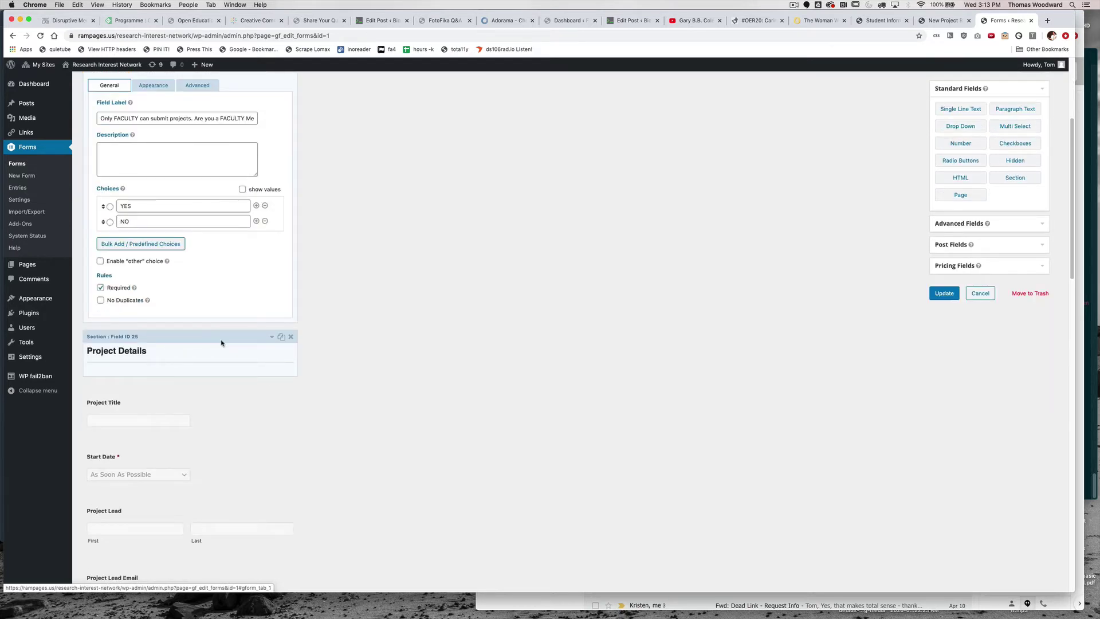
{"action": "left_click", "coordinate": [272, 338]}
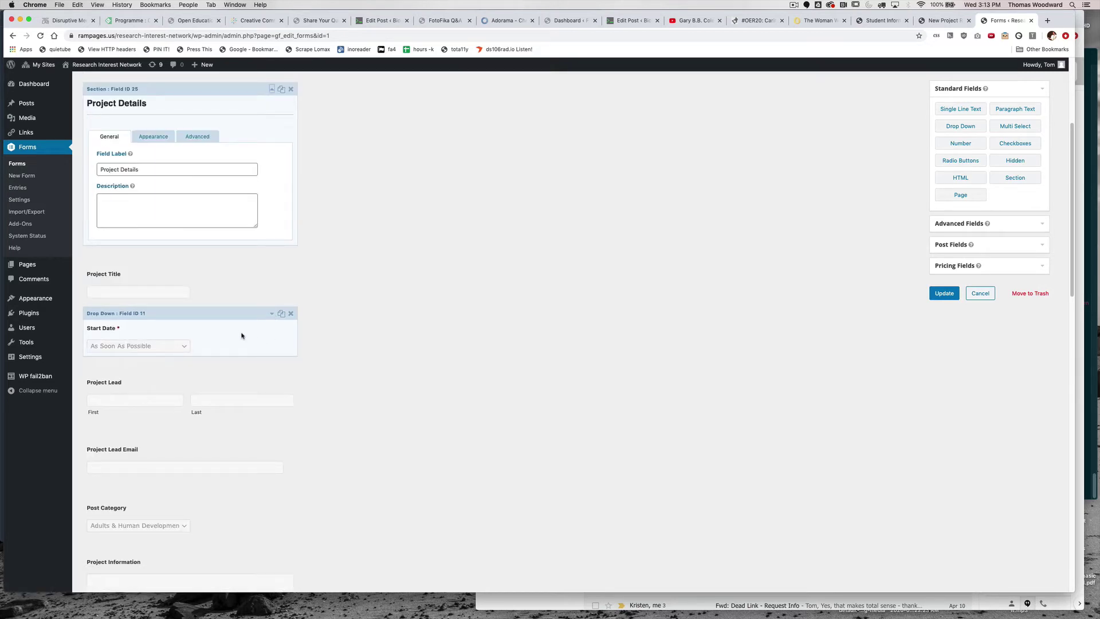
{"action": "mouse_move", "coordinate": [236, 314]}
{"action": "left_mouse_down"}
{"action": "mouse_move", "coordinate": [231, 302]}
{"action": "mouse_move", "coordinate": [235, 310]}
{"action": "left_mouse_up"}
{"action": "scroll", "coordinate": [235, 310], "scroll_direction": "up", "scroll_amount": 3}
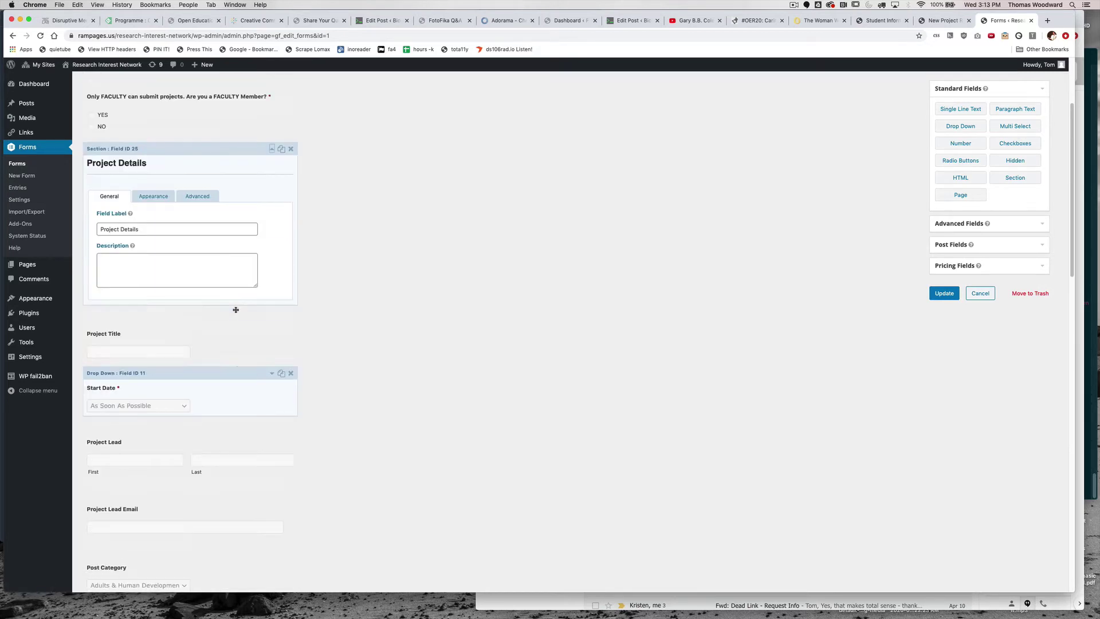
{"action": "left_click", "coordinate": [203, 236]}
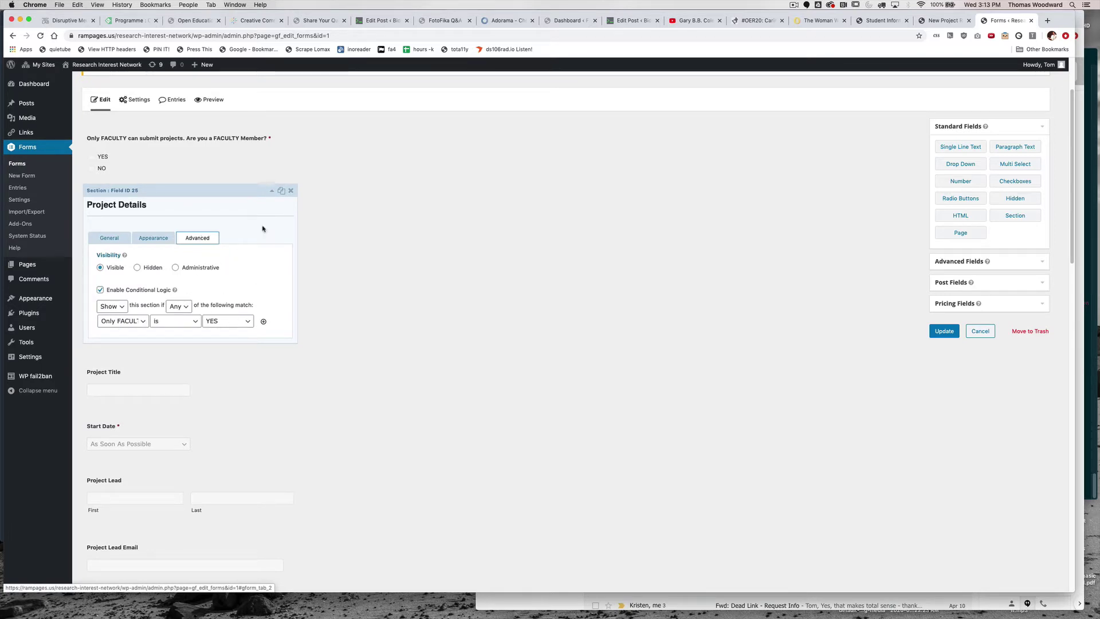
{"action": "left_click", "coordinate": [272, 193]}
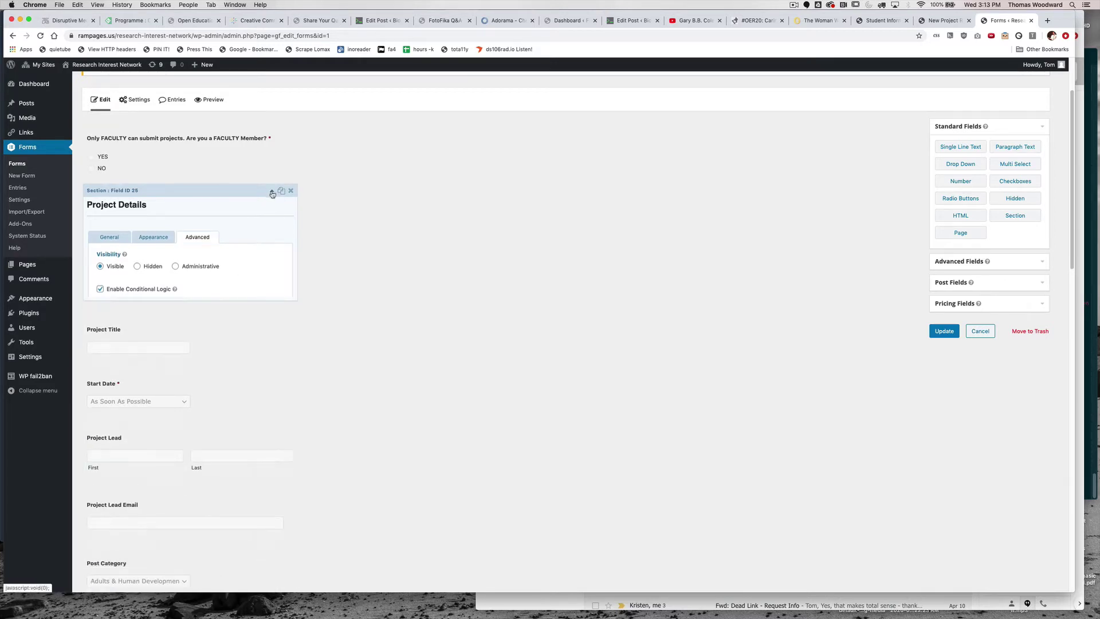
- Expand the Research Design field, look through its selected categories, and collapse the field
{"action": "scroll", "coordinate": [258, 217], "scroll_direction": "down", "scroll_amount": 5}
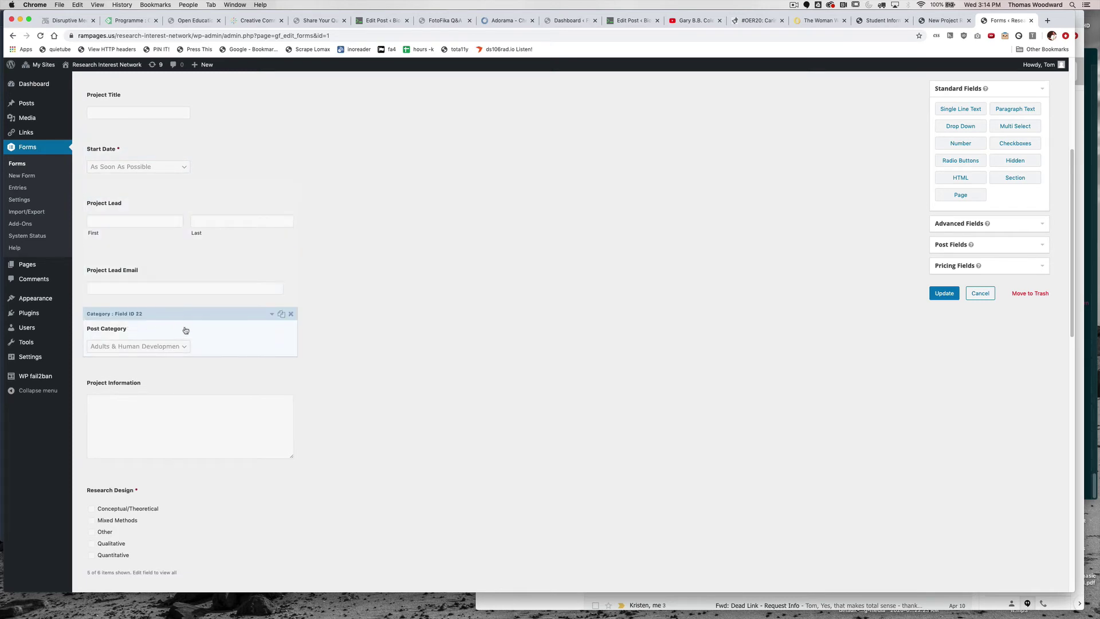
{"action": "scroll", "coordinate": [186, 331], "scroll_direction": "down", "scroll_amount": 3}
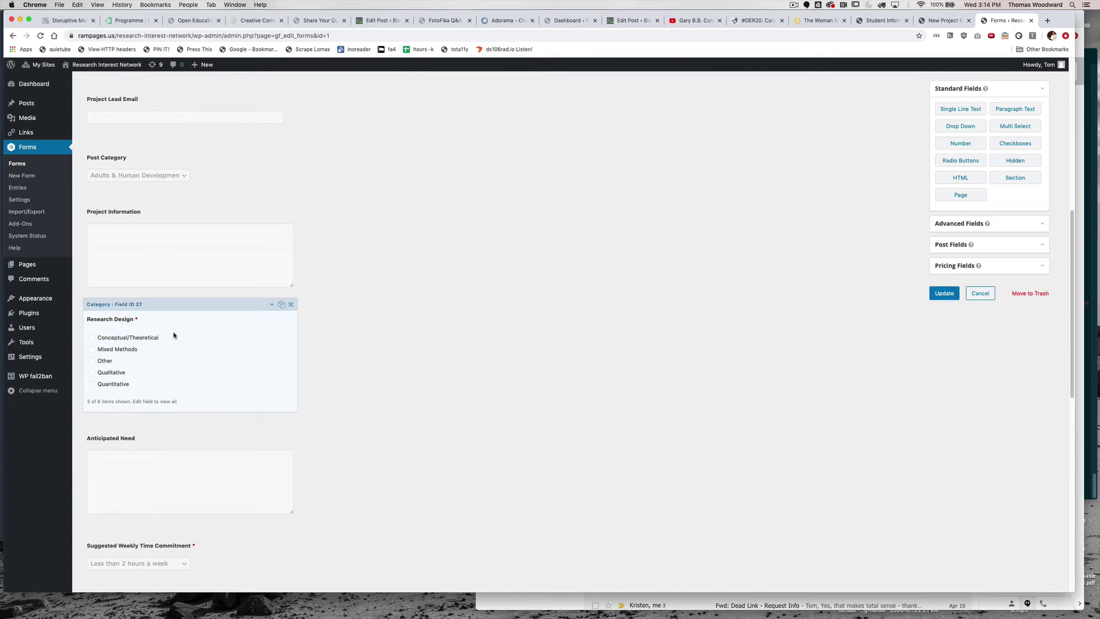
{"action": "scroll", "coordinate": [174, 335], "scroll_direction": "down", "scroll_amount": 1}
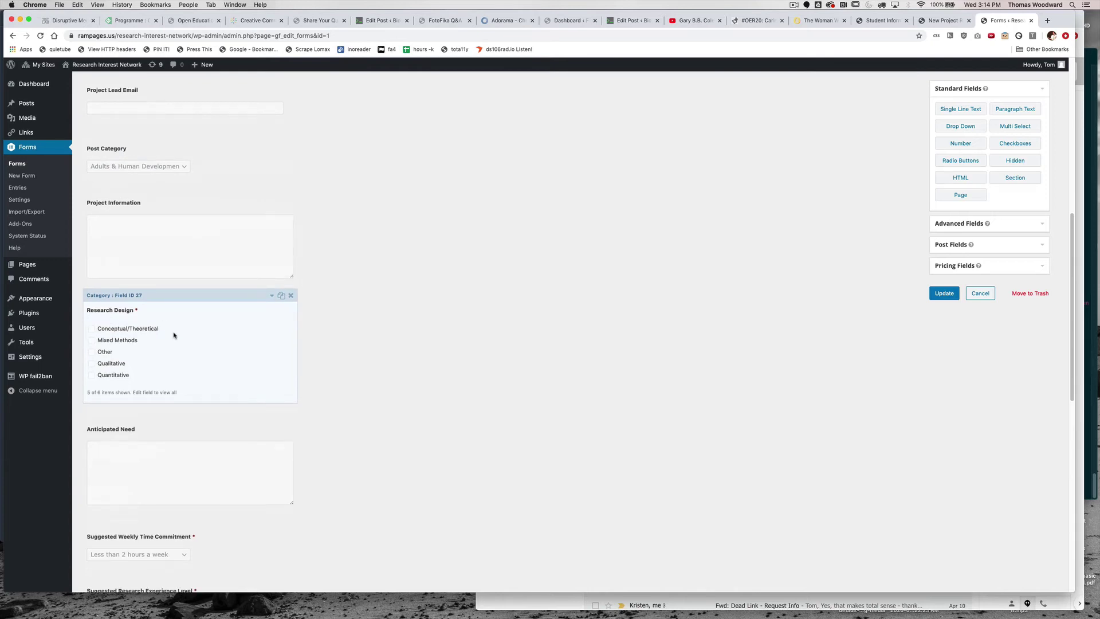
{"action": "left_click", "coordinate": [174, 335]}
{"action": "scroll", "coordinate": [172, 338], "scroll_direction": "down", "scroll_amount": 3}
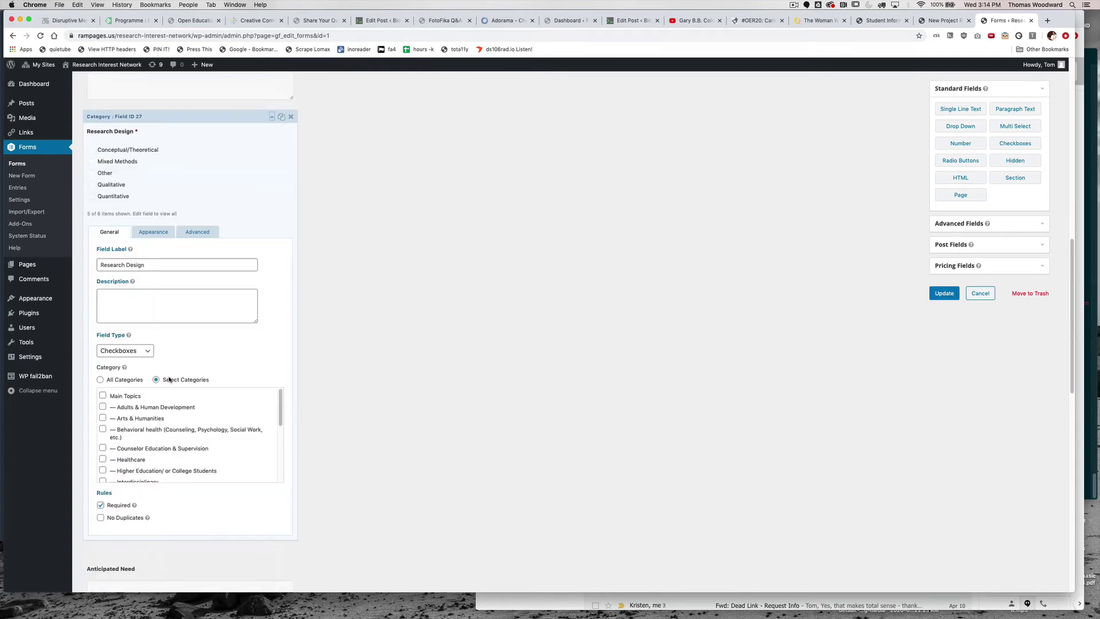
{"action": "scroll", "coordinate": [148, 428], "scroll_direction": "down", "scroll_amount": 5}
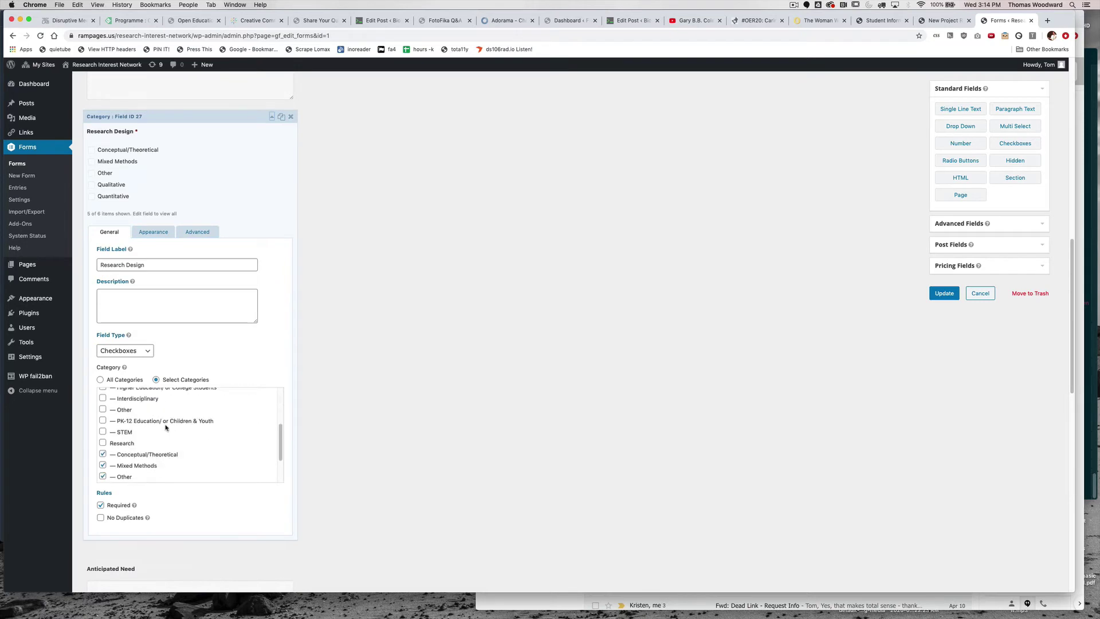
{"action": "left_click", "coordinate": [271, 117]}
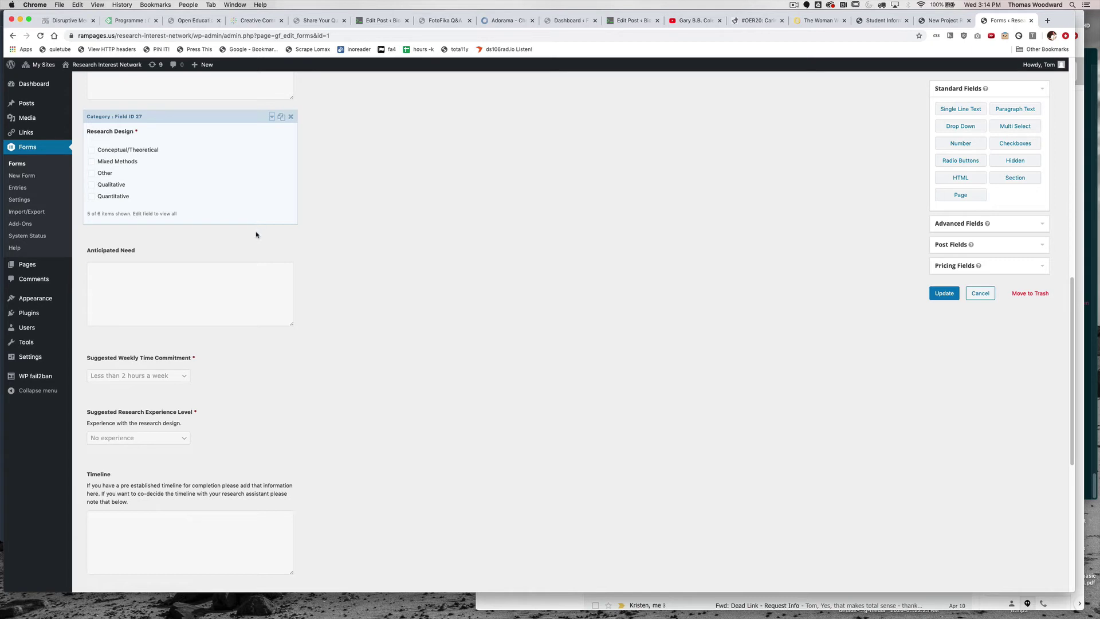
- Expand the Post Body field, enlarge its content template, and highlight the markup from Project Basics through Anticipated Need
{"action": "scroll", "coordinate": [249, 361], "scroll_direction": "down", "scroll_amount": 5}
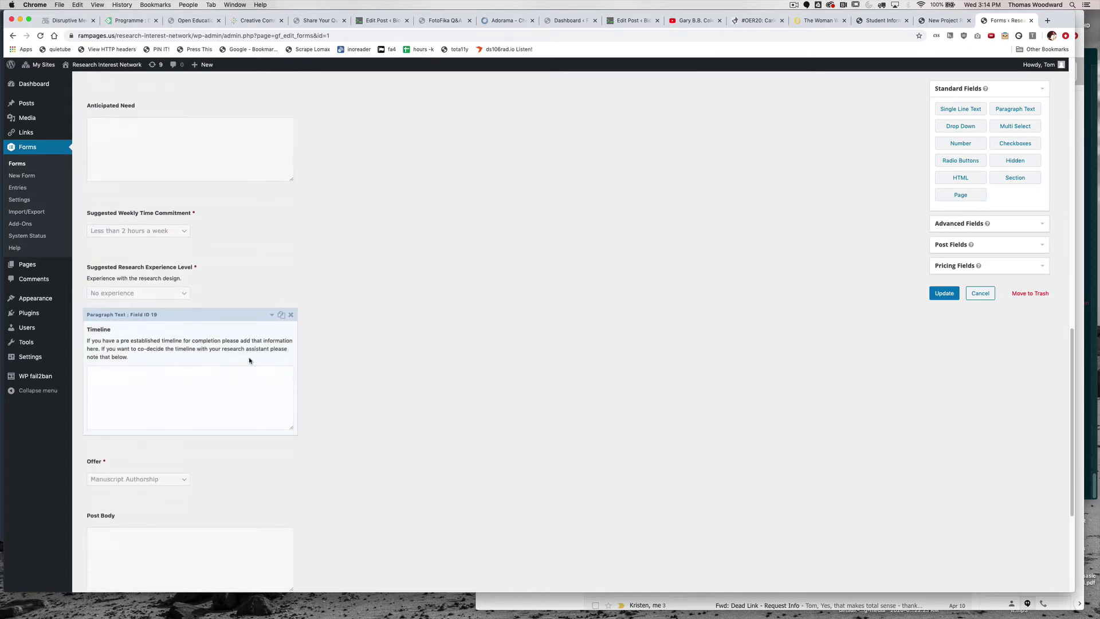
{"action": "scroll", "coordinate": [249, 361], "scroll_direction": "down", "scroll_amount": 5}
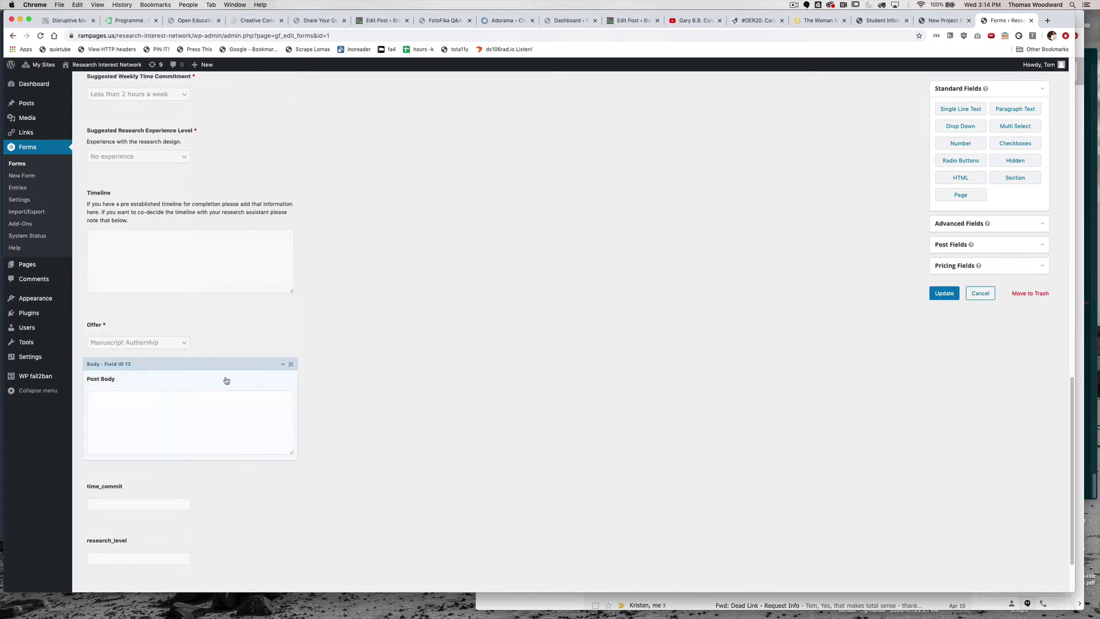
{"action": "left_click", "coordinate": [226, 380]}
{"action": "scroll", "coordinate": [235, 389], "scroll_direction": "down", "scroll_amount": 13}
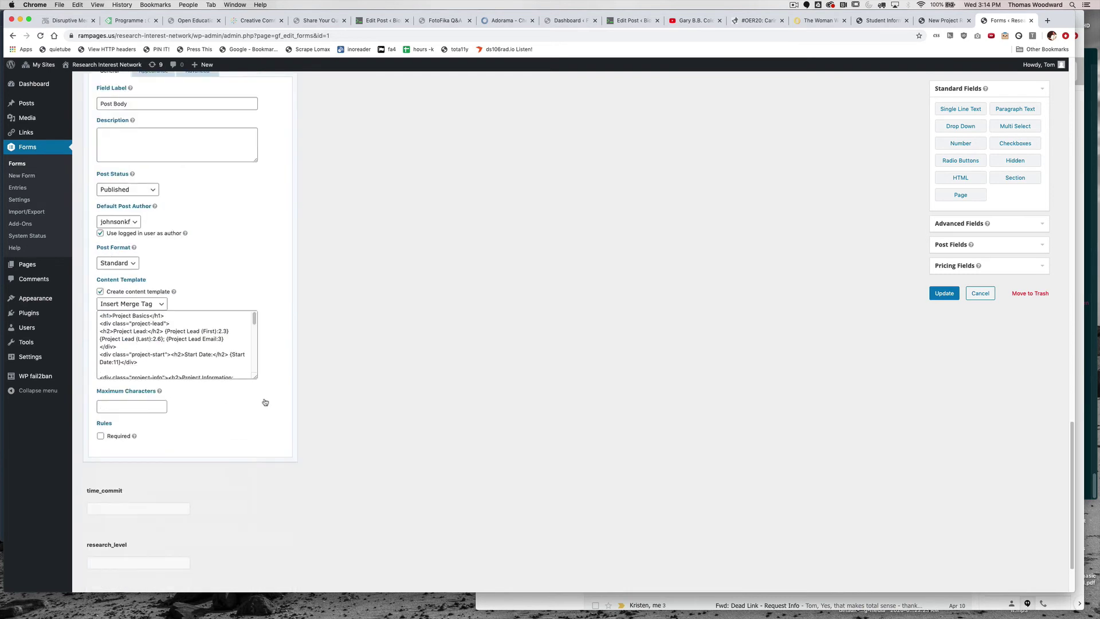
{"action": "left_click_drag", "start_coordinate": [255, 378], "coordinate": [259, 438]}
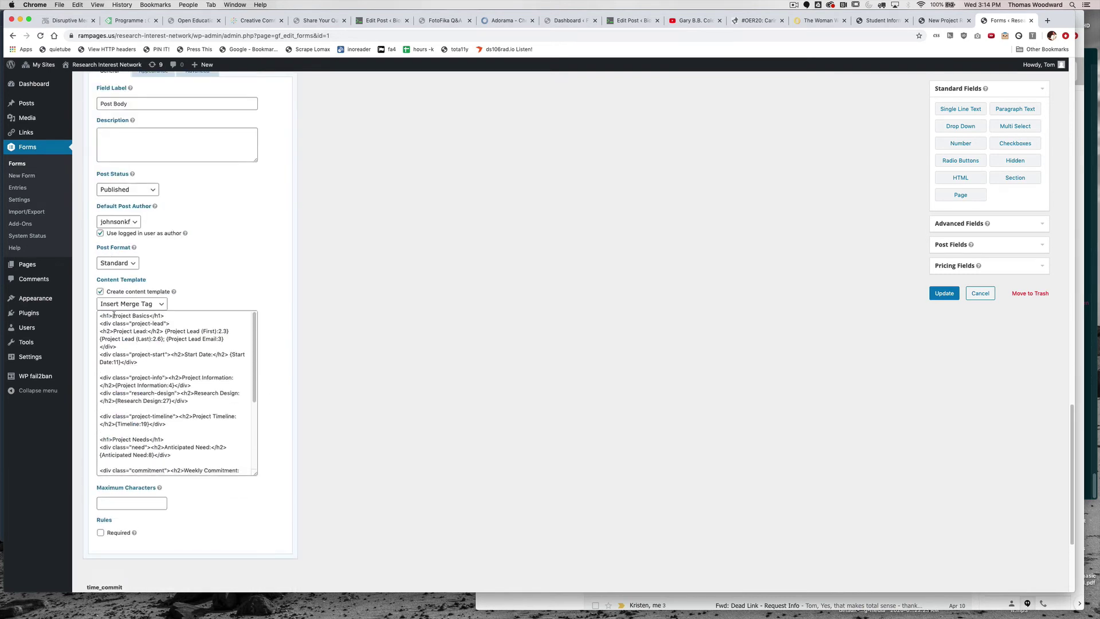
{"action": "left_click_drag", "start_coordinate": [108, 315], "coordinate": [171, 455]}
{"action": "left_click", "coordinate": [103, 338]}
{"action": "scroll", "coordinate": [188, 428], "scroll_direction": "down", "scroll_amount": 5}
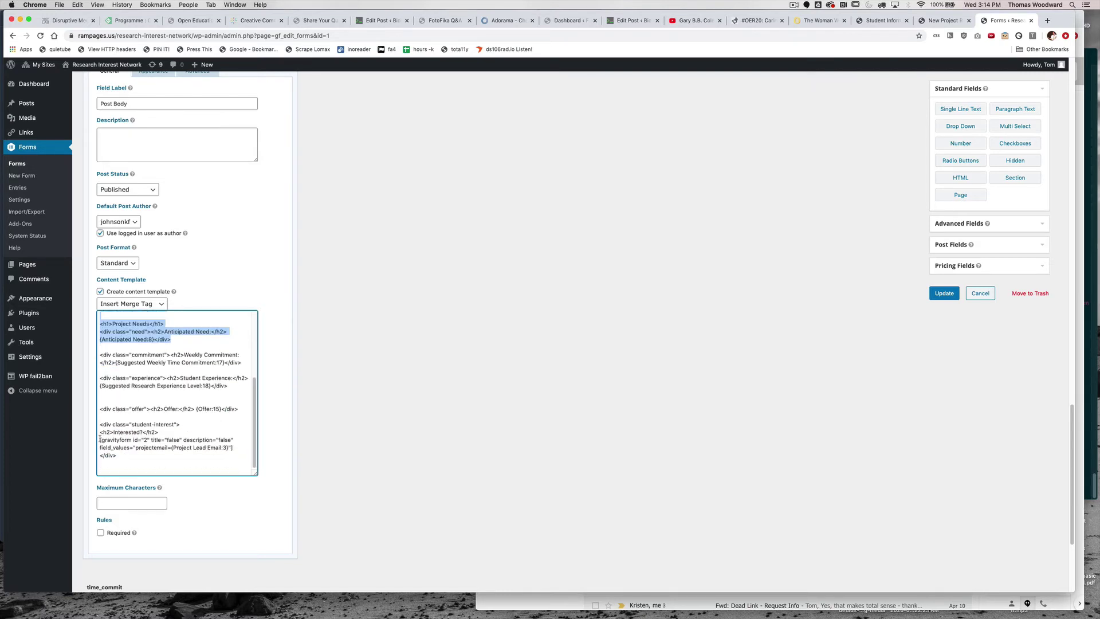
- Highlight the gravityform shortcode in the content template, including its projectemail parameter and the Project Lead Email merge tag
{"action": "left_click_drag", "start_coordinate": [100, 439], "coordinate": [234, 446]}
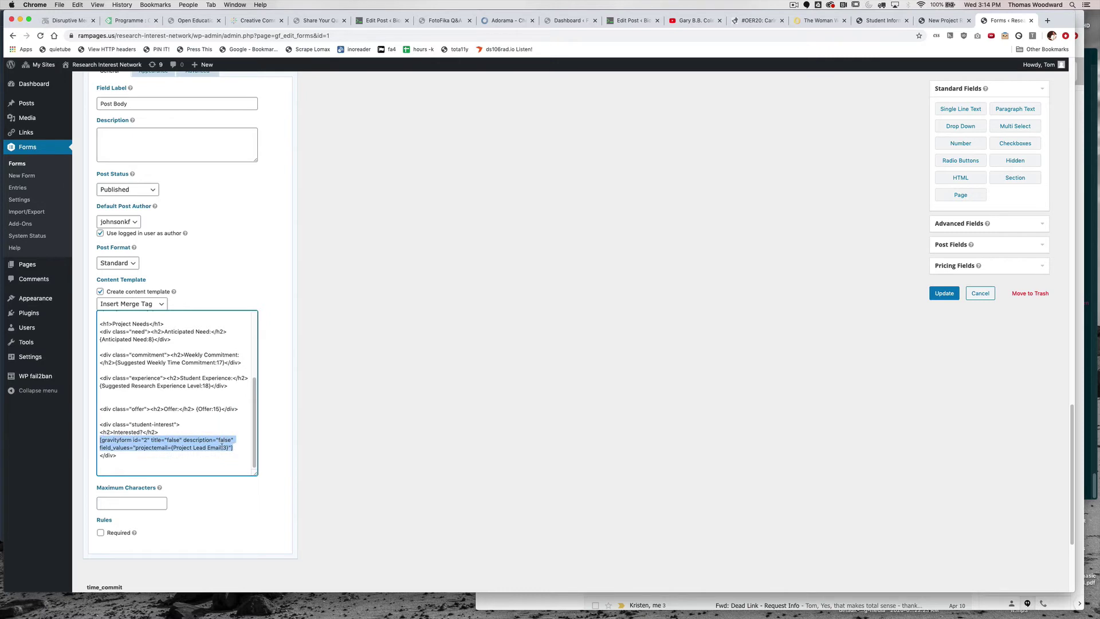
{"action": "left_click", "coordinate": [176, 448]}
{"action": "double_click", "coordinate": [148, 448]}
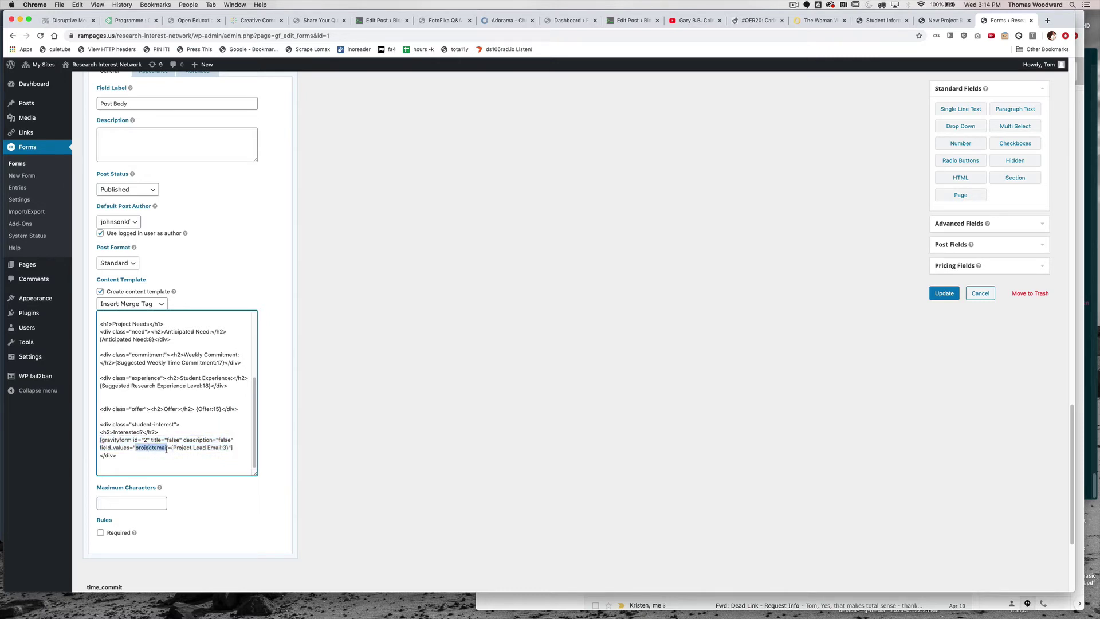
{"action": "left_click", "coordinate": [172, 448]}
{"action": "left_click_drag", "start_coordinate": [228, 448], "coordinate": [169, 448]}
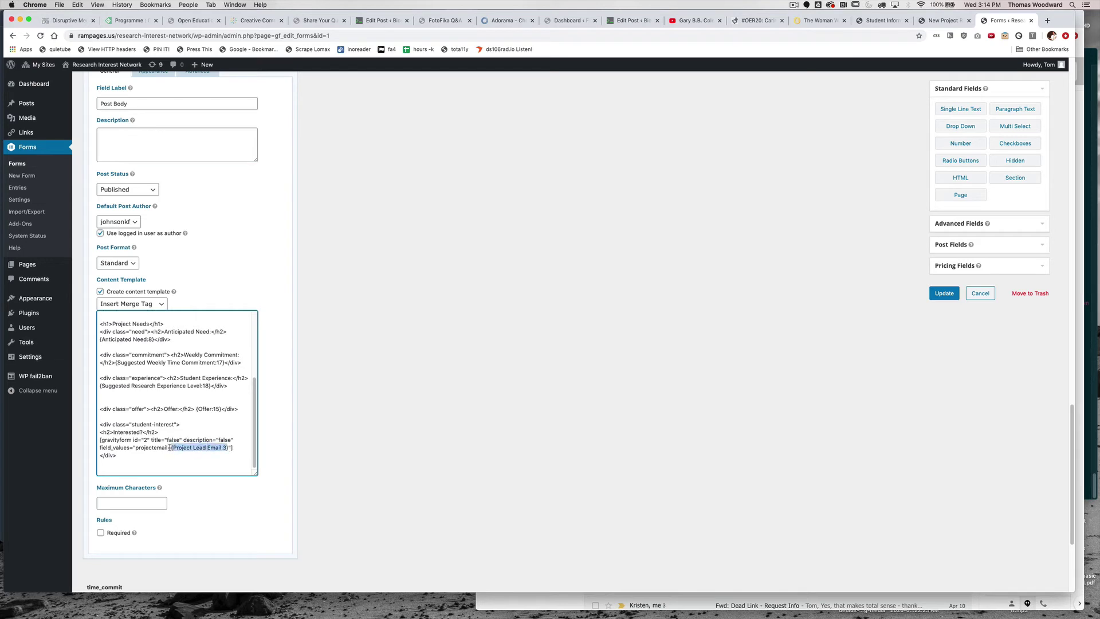
- Expand the time_commit custom field and highlight the Suggested Weekly Time Commitment merge tag in its content template
{"action": "scroll", "coordinate": [220, 422], "scroll_direction": "down", "scroll_amount": 2}
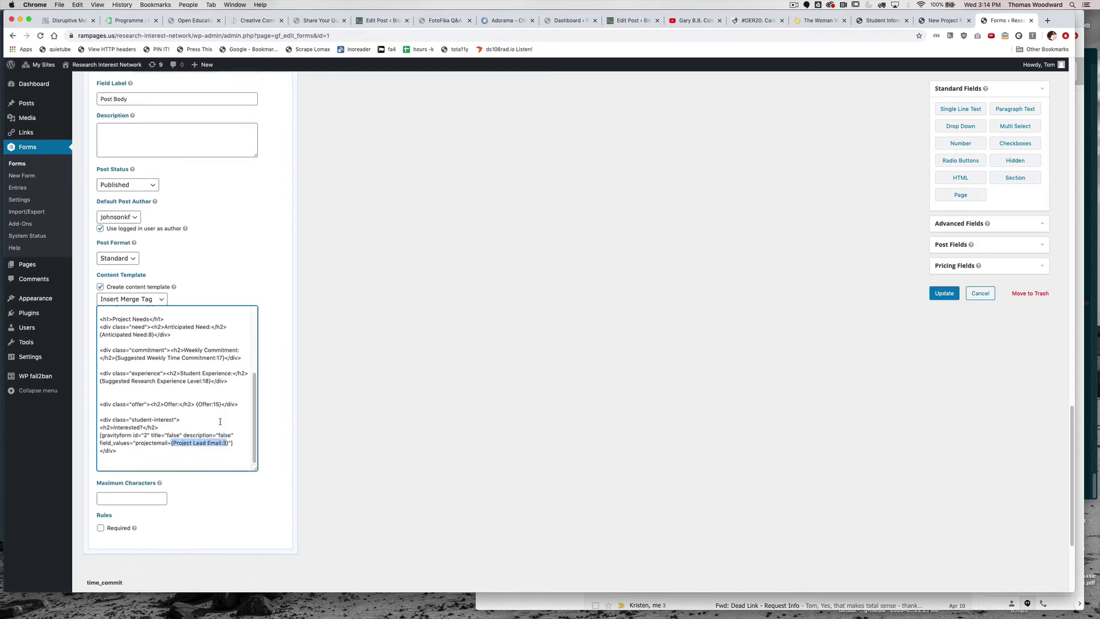
{"action": "scroll", "coordinate": [220, 422], "scroll_direction": "down", "scroll_amount": 5}
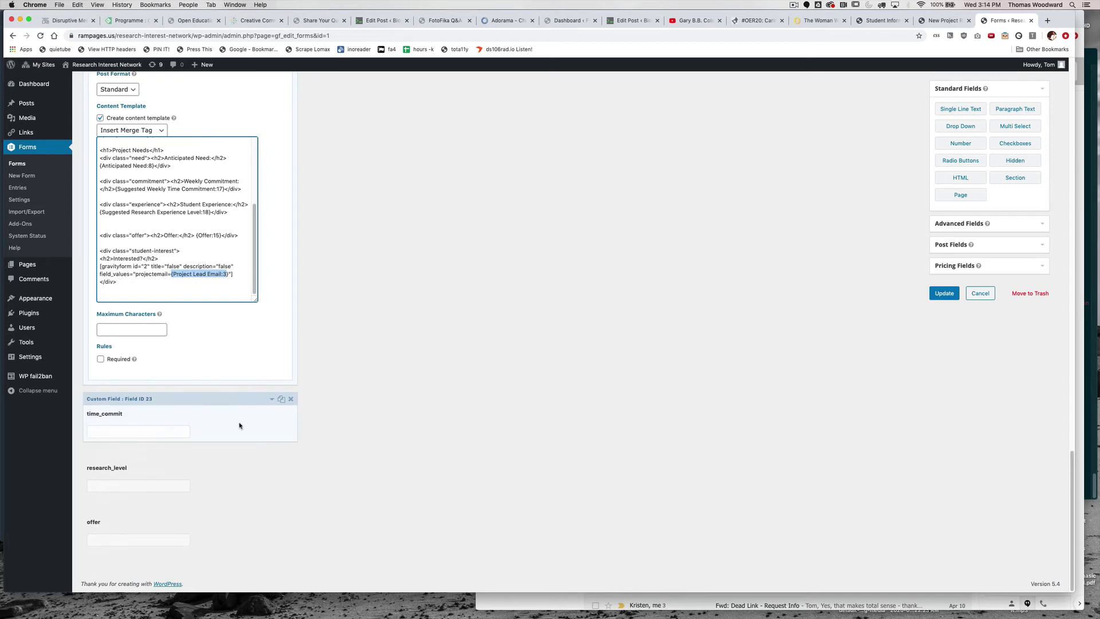
{"action": "left_click", "coordinate": [240, 425]}
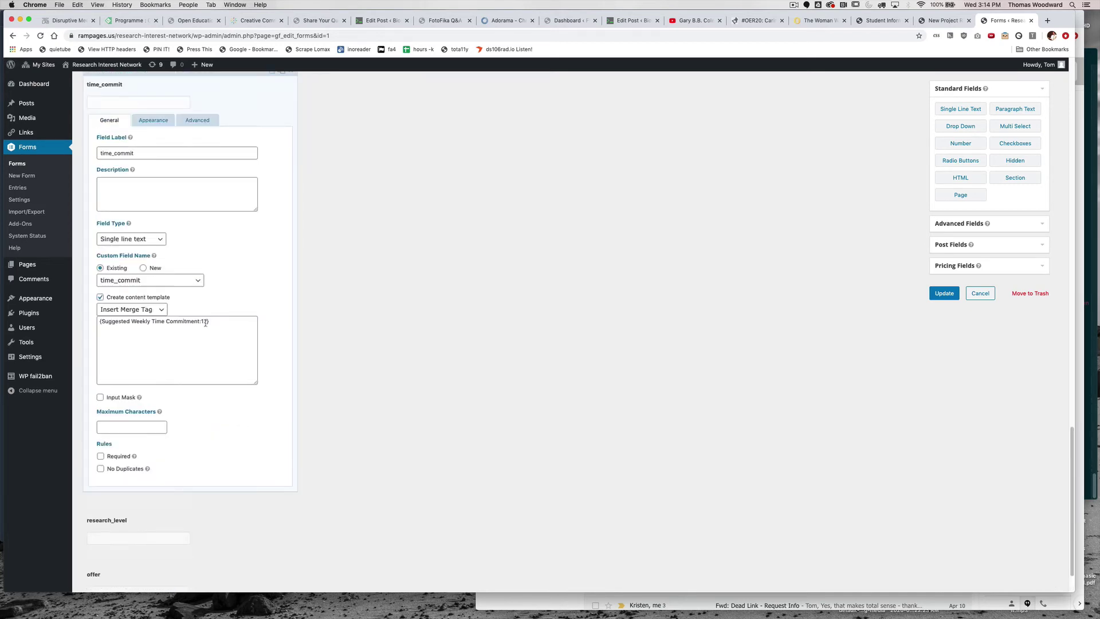
{"action": "left_click", "coordinate": [175, 325]}
{"action": "key", "text": "super+a"}
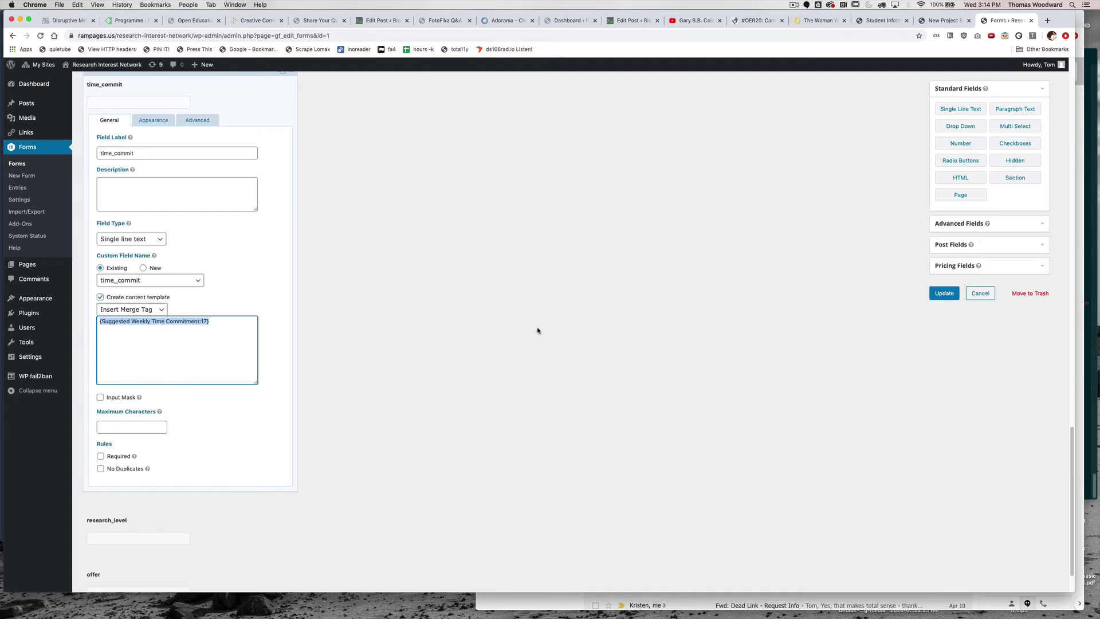
- Return to the Student Information page and look through its filter categories and project listings
{"action": "left_click", "coordinate": [942, 21]}
{"action": "left_click", "coordinate": [868, 22]}
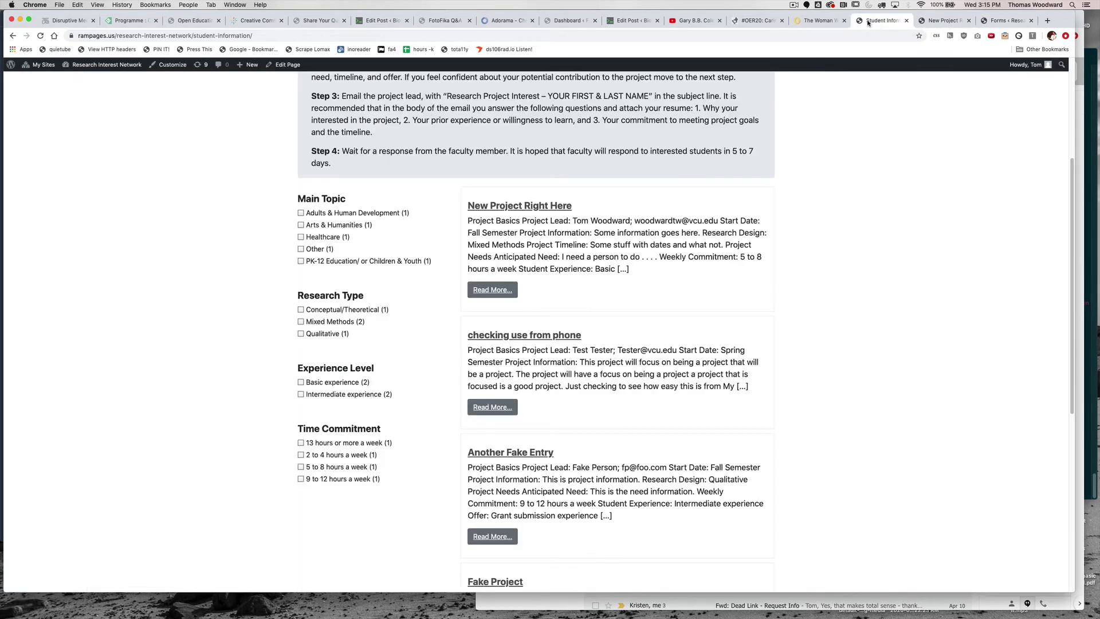
{"action": "left_click", "coordinate": [326, 225]}
{"action": "left_click", "coordinate": [338, 293]}
{"action": "scroll", "coordinate": [805, 398], "scroll_direction": "down", "scroll_amount": 5}
{"action": "scroll", "coordinate": [805, 399], "scroll_direction": "up", "scroll_amount": 6}
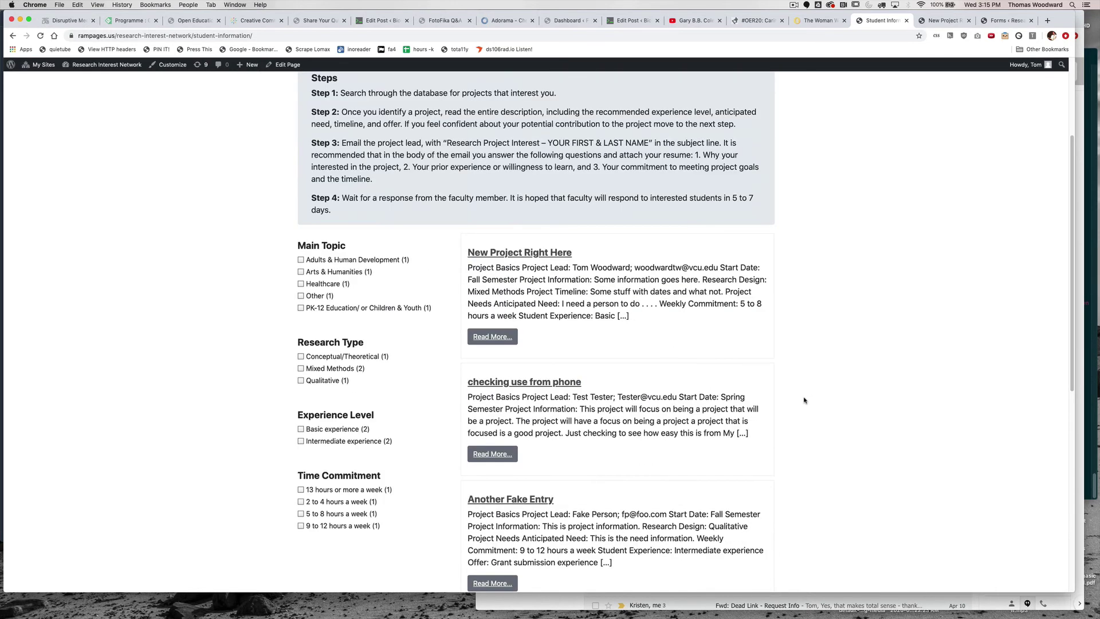
- Filter the project listings by Intermediate experience and Qualitative research, clear both filters, and return to the page's start
{"action": "left_click", "coordinate": [334, 442]}
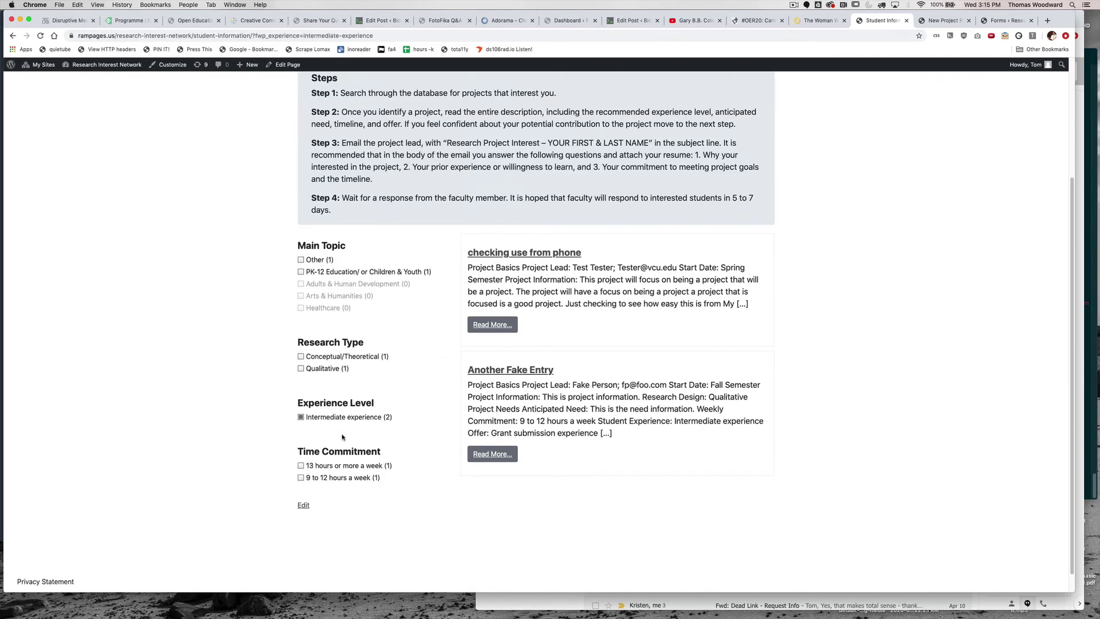
{"action": "left_click", "coordinate": [329, 369]}
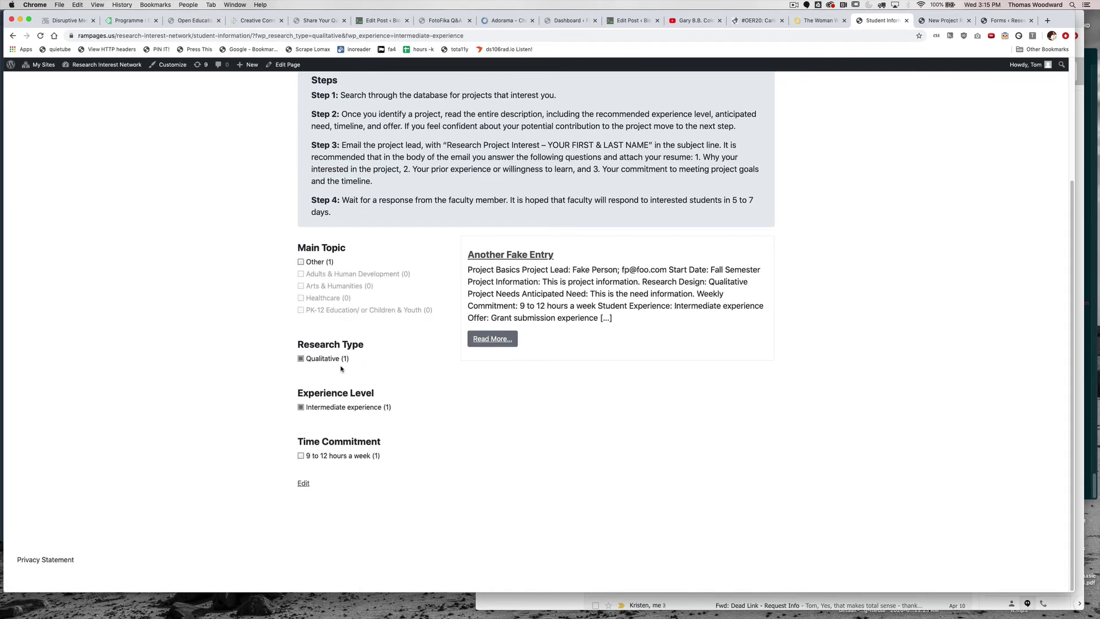
{"action": "left_click", "coordinate": [329, 359]}
{"action": "left_click", "coordinate": [349, 417]}
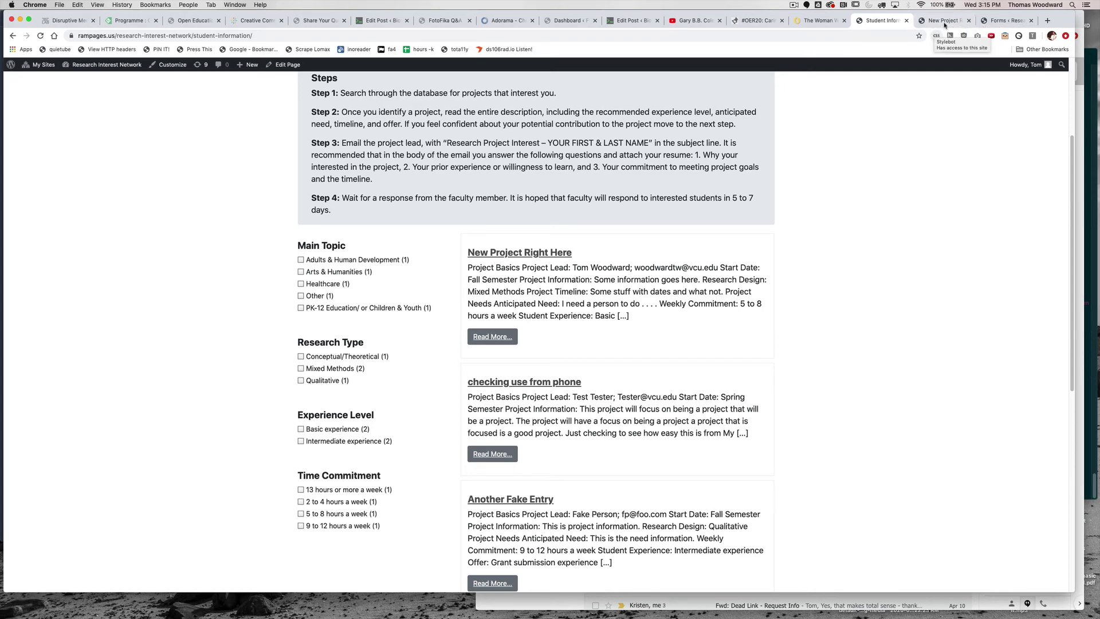
{"action": "scroll", "coordinate": [810, 170], "scroll_direction": "up", "scroll_amount": 3}
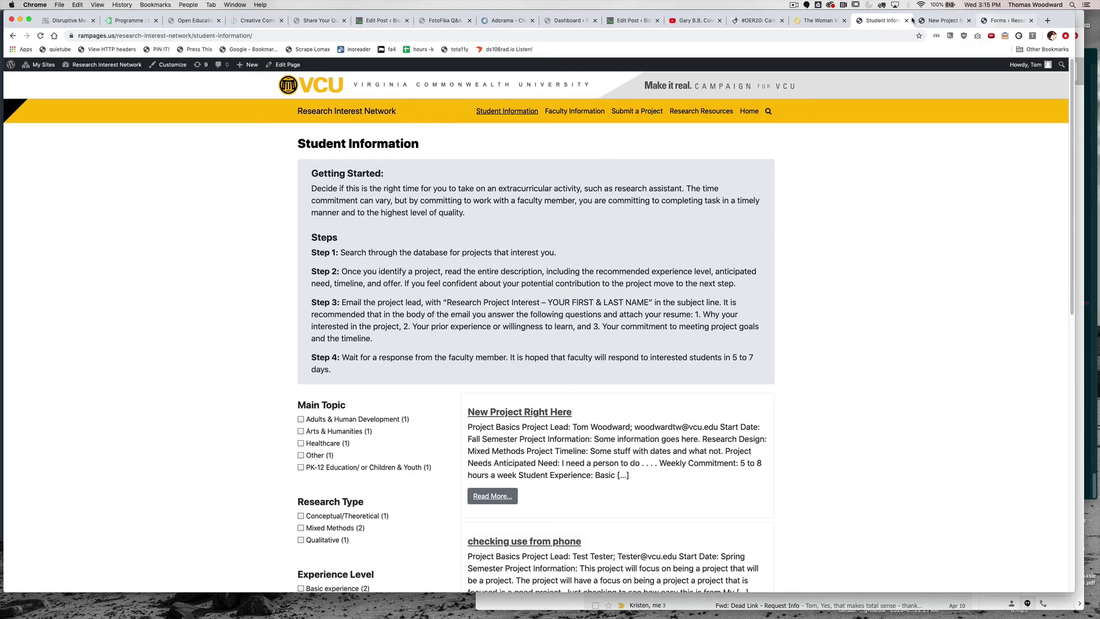
- View the Fake Project post from the site's posts list, highlight its title between the CLOSED labels, and look through the page
{"action": "left_click", "coordinate": [941, 23]}
{"action": "left_click", "coordinate": [1004, 20]}
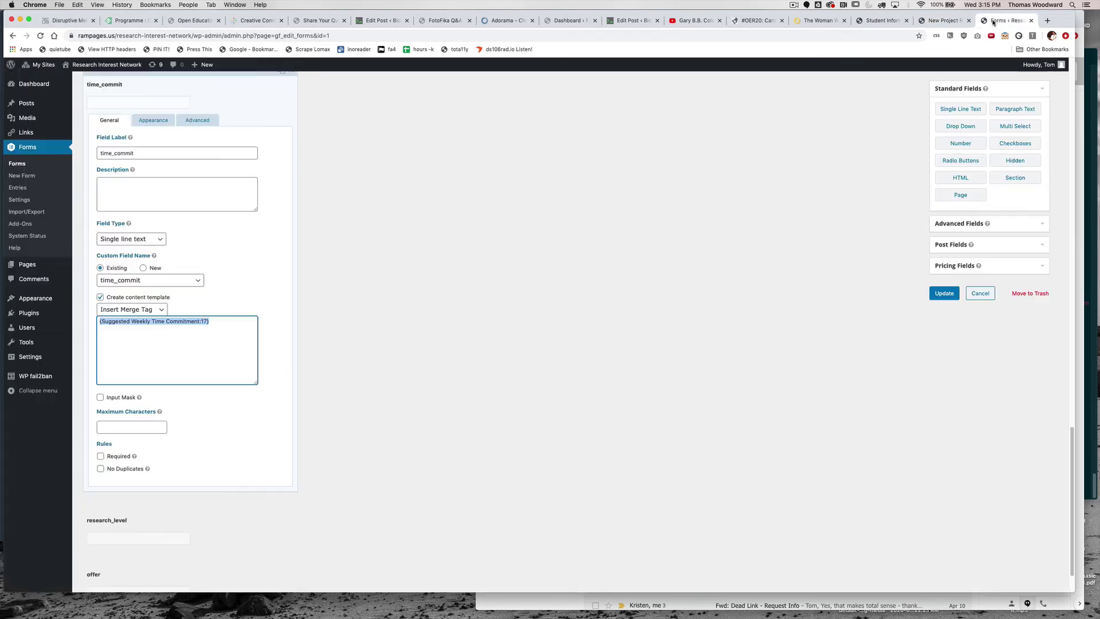
{"action": "left_click", "coordinate": [25, 104]}
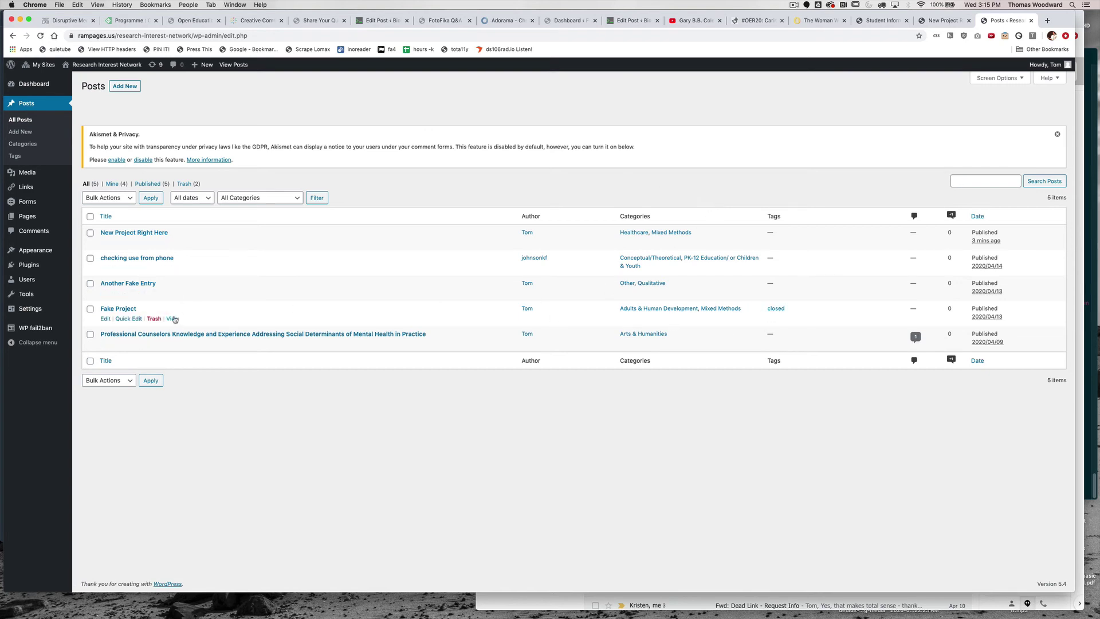
{"action": "left_click", "coordinate": [173, 318]}
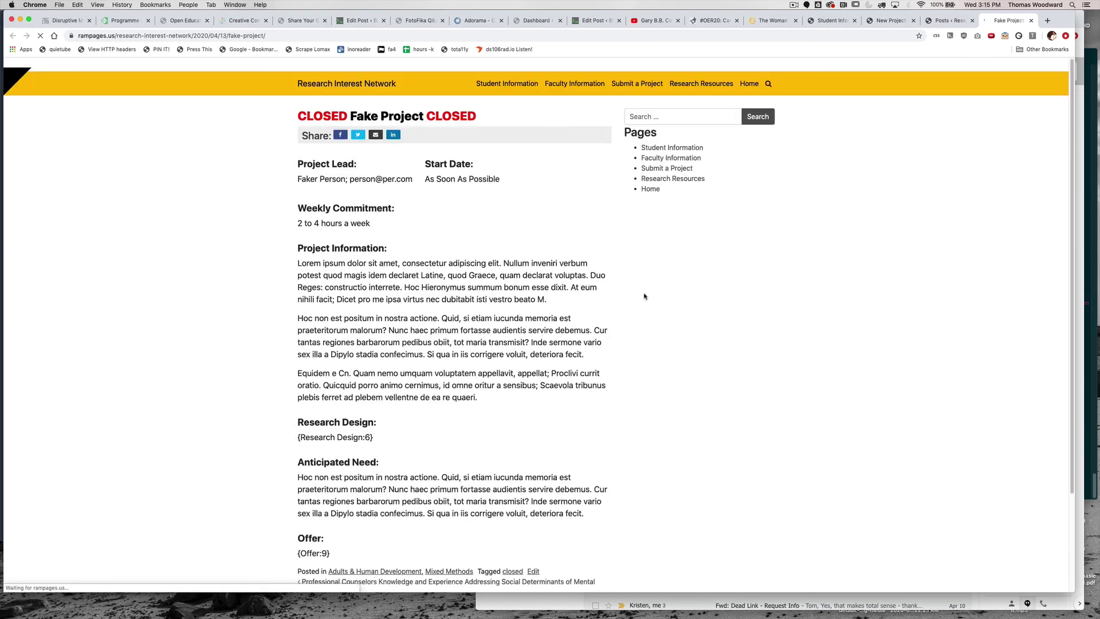
{"action": "left_click_drag", "start_coordinate": [350, 143], "coordinate": [425, 145]}
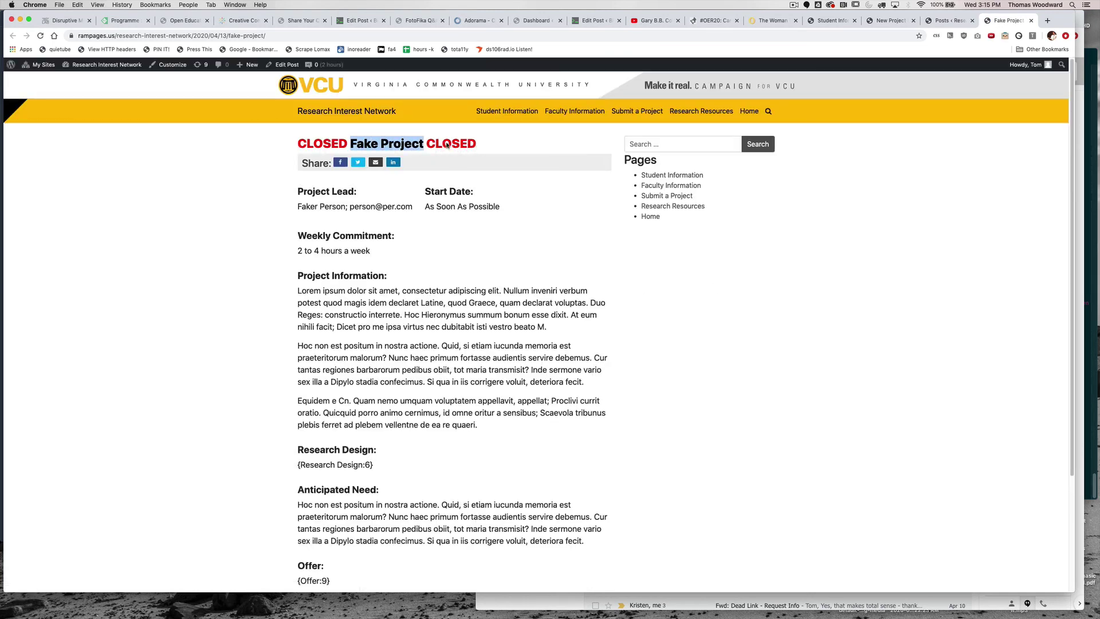
{"action": "scroll", "coordinate": [263, 213], "scroll_direction": "down", "scroll_amount": 5}
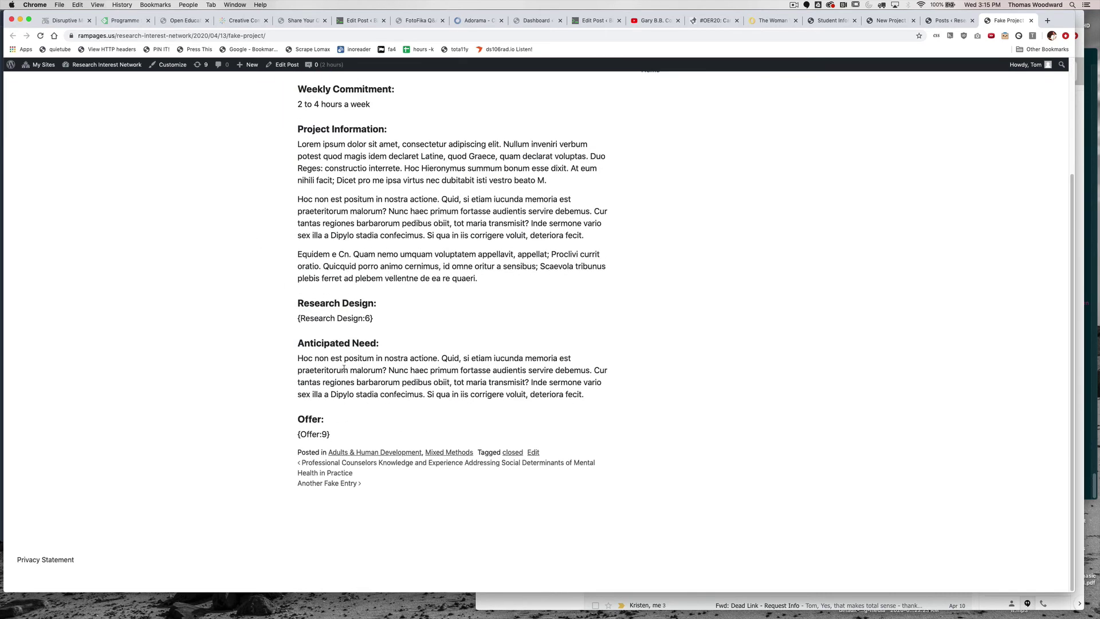
{"action": "scroll", "coordinate": [343, 365], "scroll_direction": "up", "scroll_amount": 5}
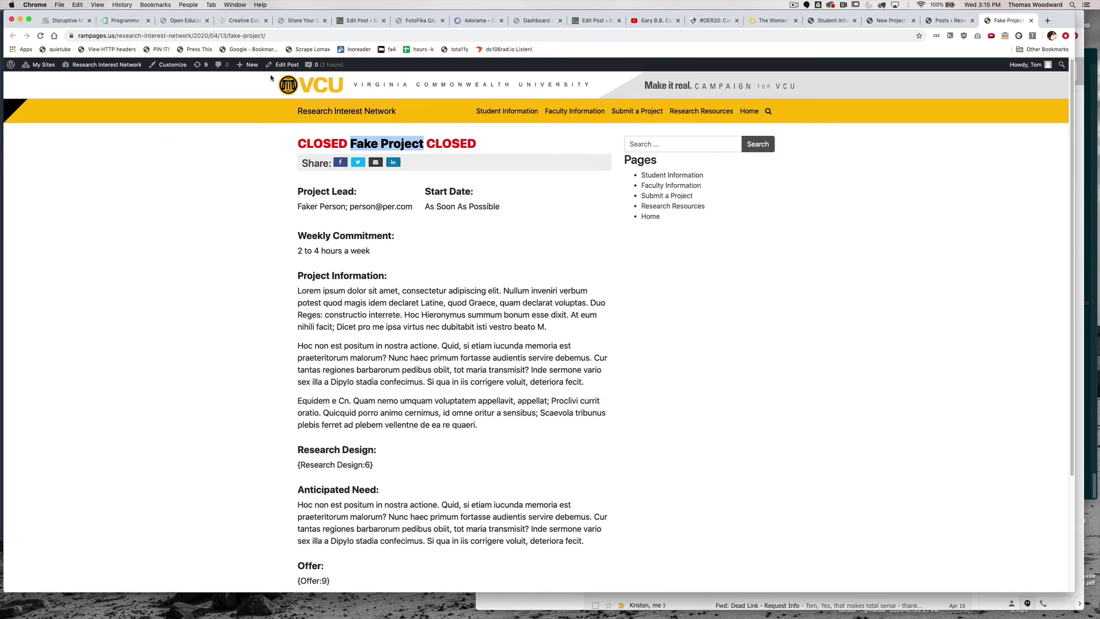
- Open the site's Additional CSS and highlight the .tag-closed .entry-title rule that adds the red CLOSED text around titles
{"action": "left_click", "coordinate": [154, 70]}
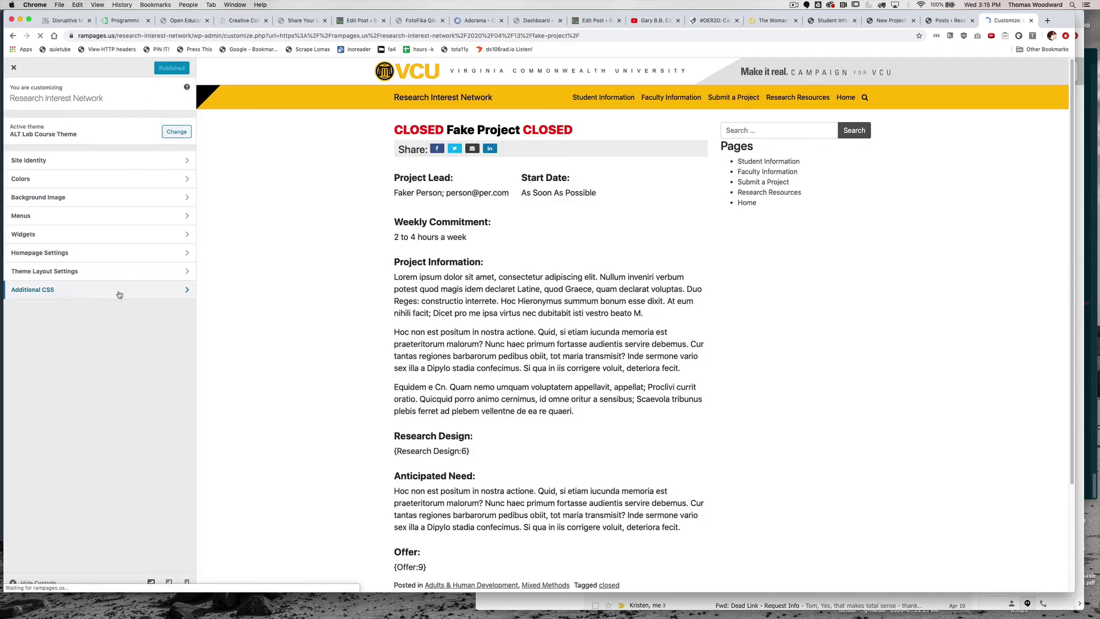
{"action": "left_click", "coordinate": [120, 289]}
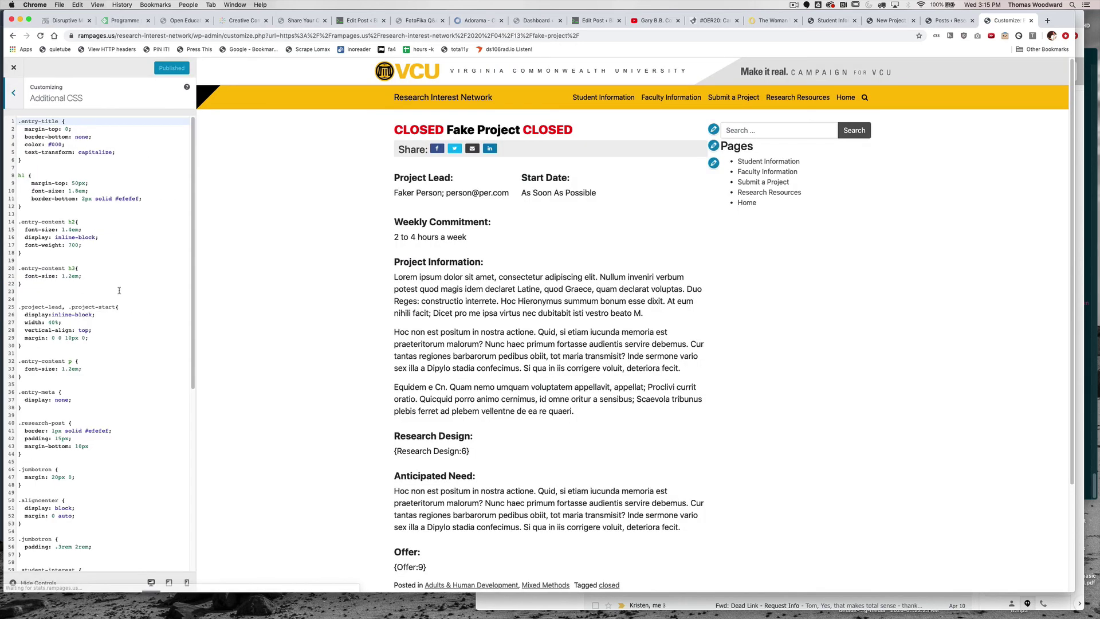
{"action": "scroll", "coordinate": [129, 294], "scroll_direction": "down", "scroll_amount": 2}
{"action": "scroll", "coordinate": [128, 294], "scroll_direction": "down", "scroll_amount": 5}
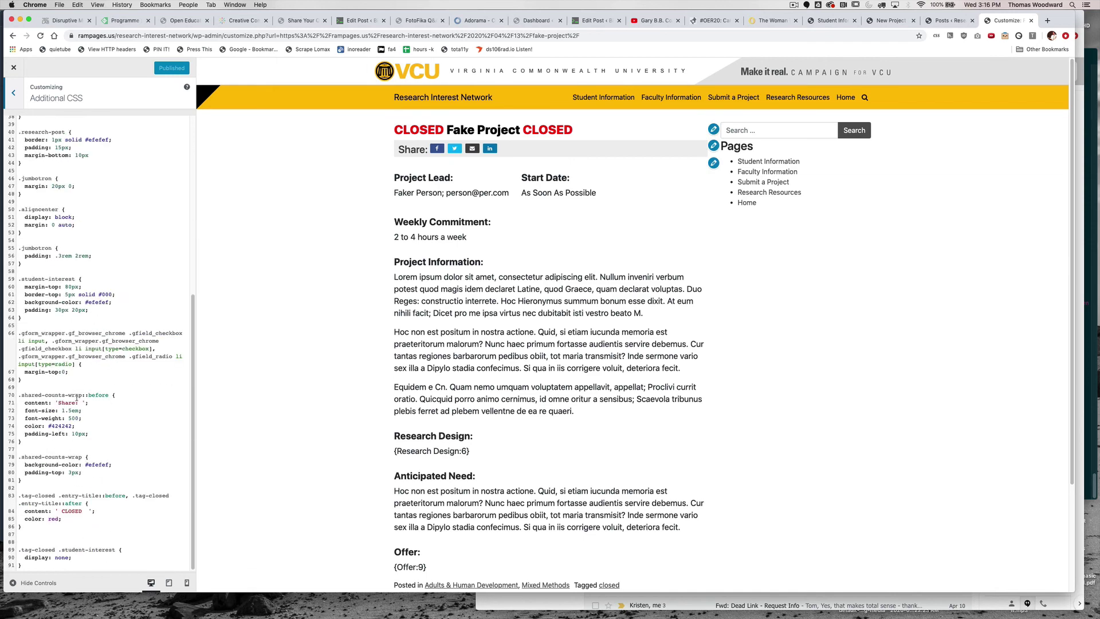
{"action": "left_click_drag", "start_coordinate": [74, 525], "coordinate": [16, 496]}
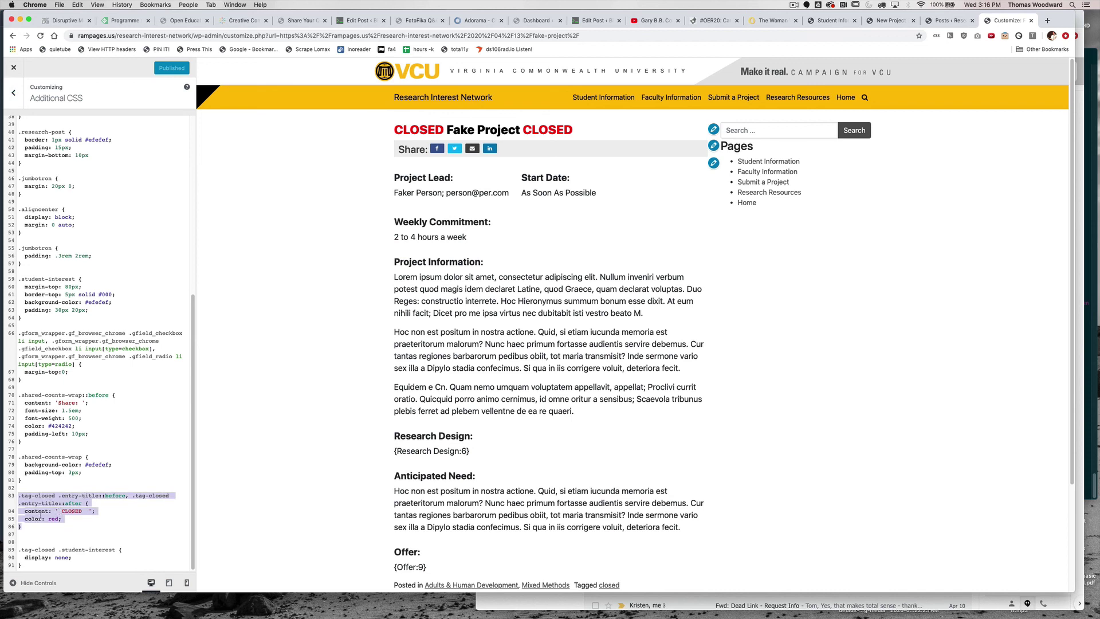
- Highlight the .tag-closed .student-interest rule and its display: none declaration, check the preview's end, and return to the Fake Project page
{"action": "left_click", "coordinate": [31, 566]}
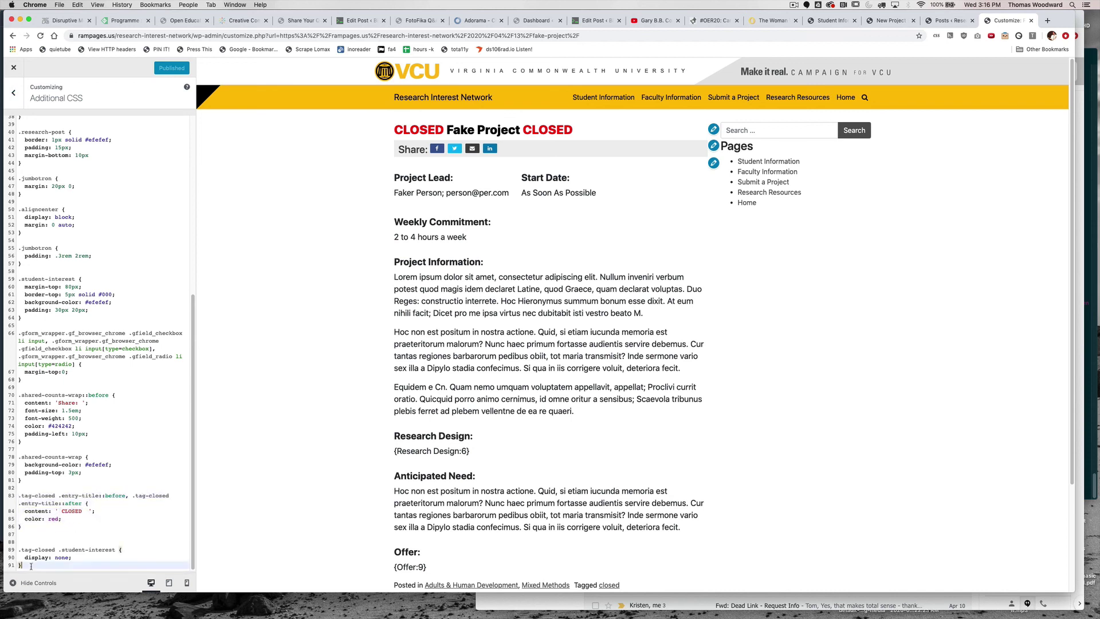
{"action": "left_click_drag", "start_coordinate": [25, 566], "coordinate": [16, 553]}
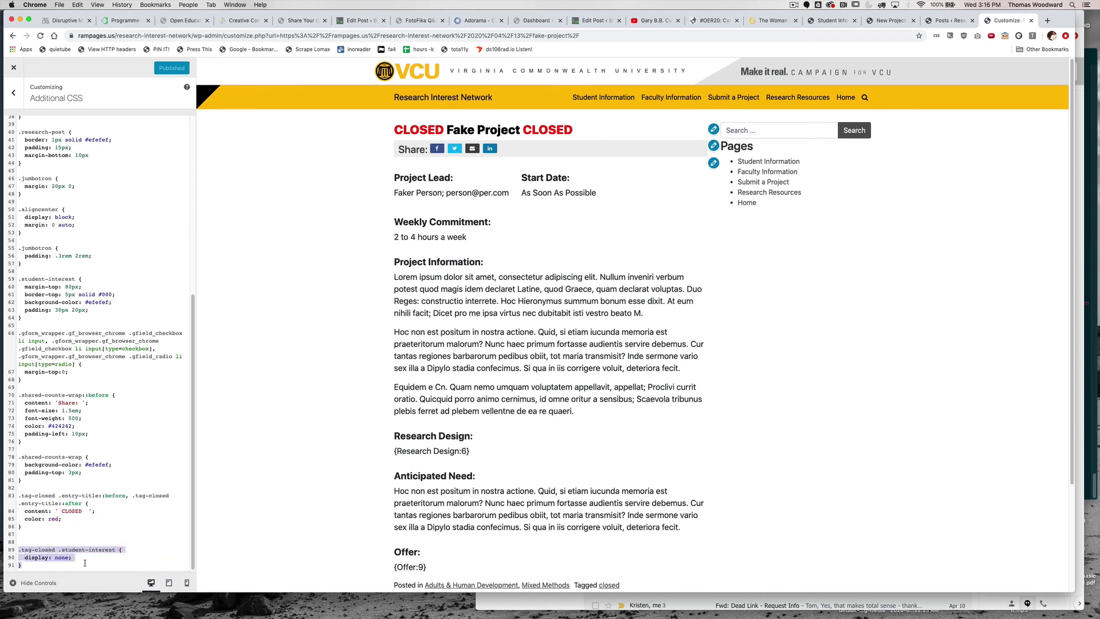
{"action": "left_click_drag", "start_coordinate": [84, 563], "coordinate": [24, 556]}
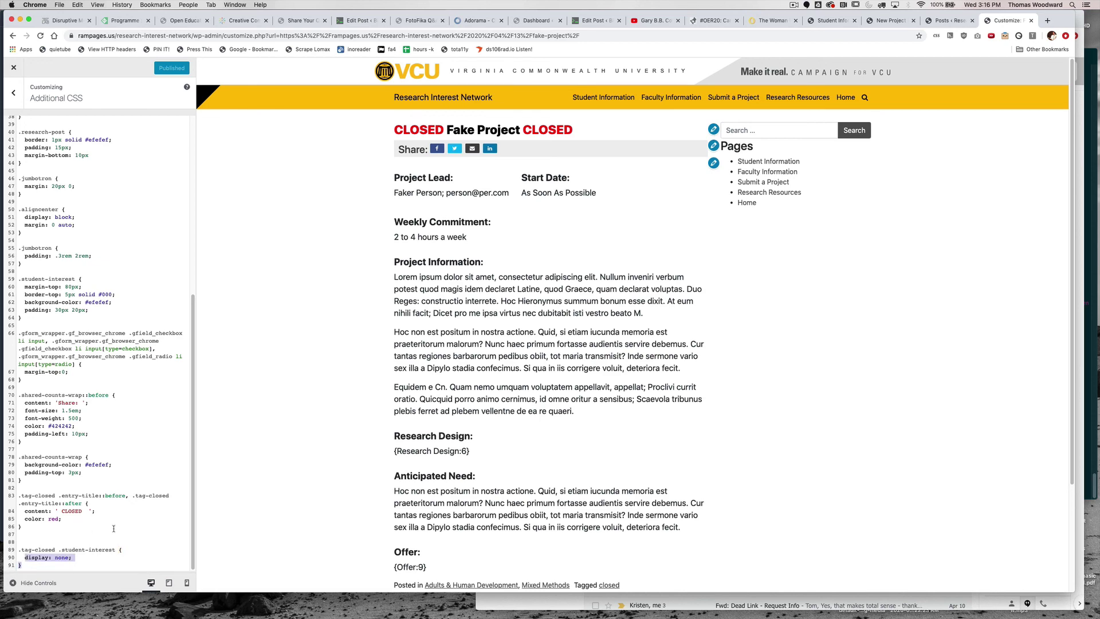
{"action": "scroll", "coordinate": [529, 499], "scroll_direction": "down", "scroll_amount": 3}
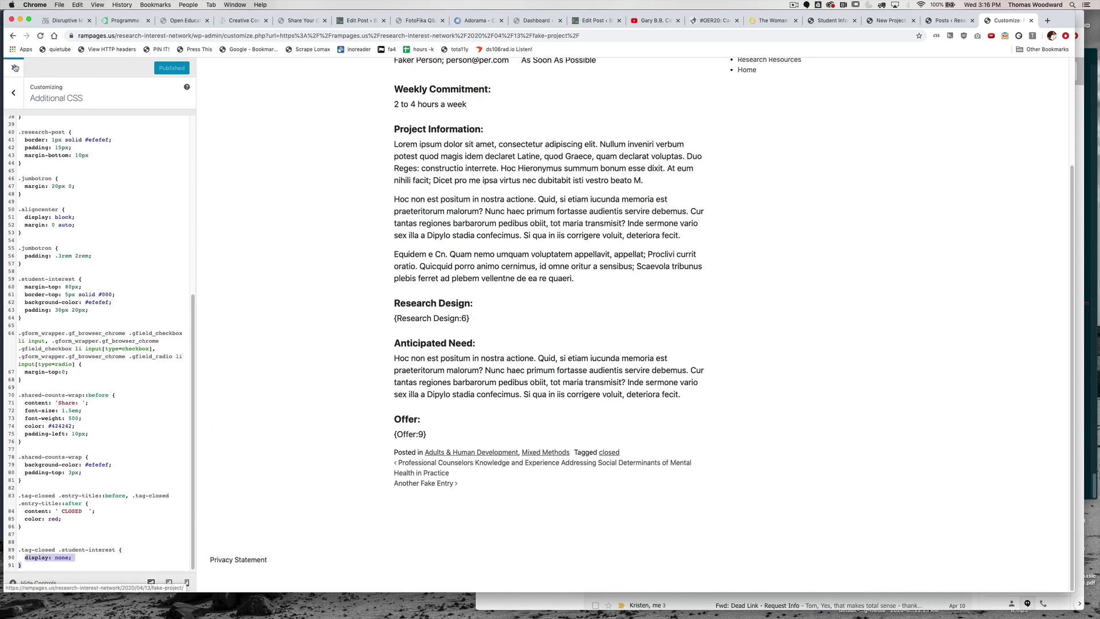
{"action": "left_click", "coordinate": [15, 68]}
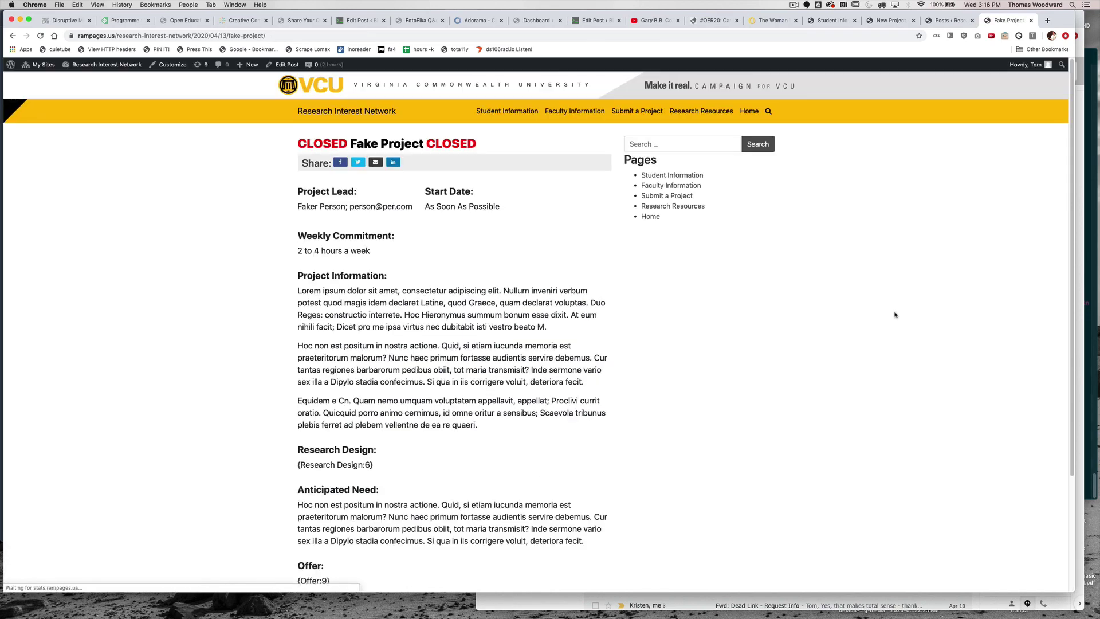